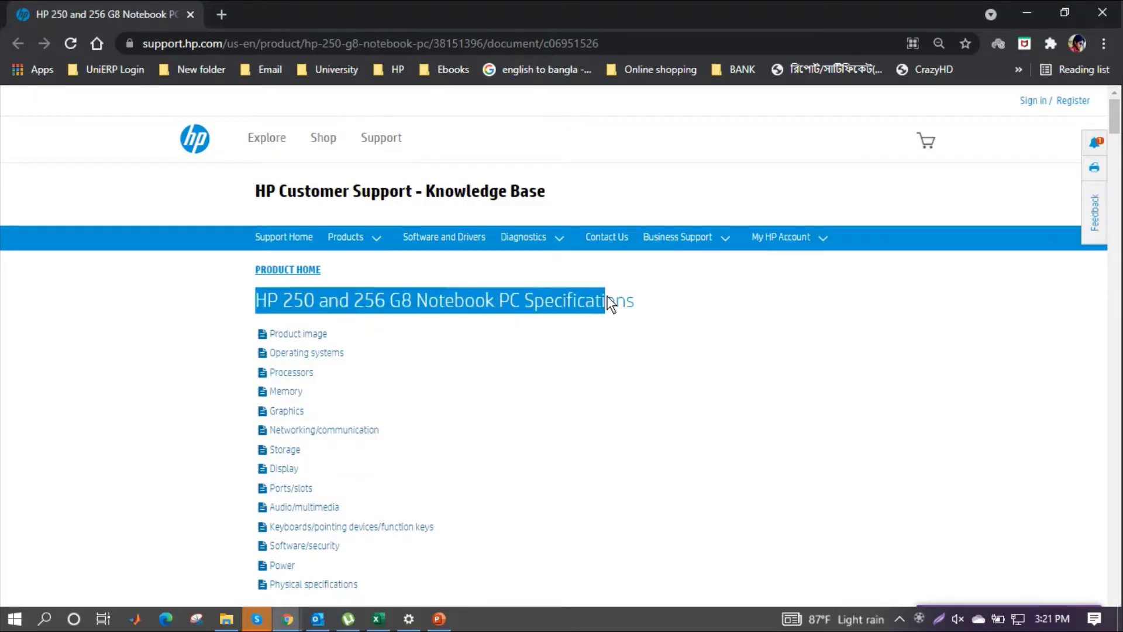
- Highlight the product image, then the Windows 10 Pro 64 and Home Single Language 64 lines
{"action": "left_click", "coordinate": [543, 344]}
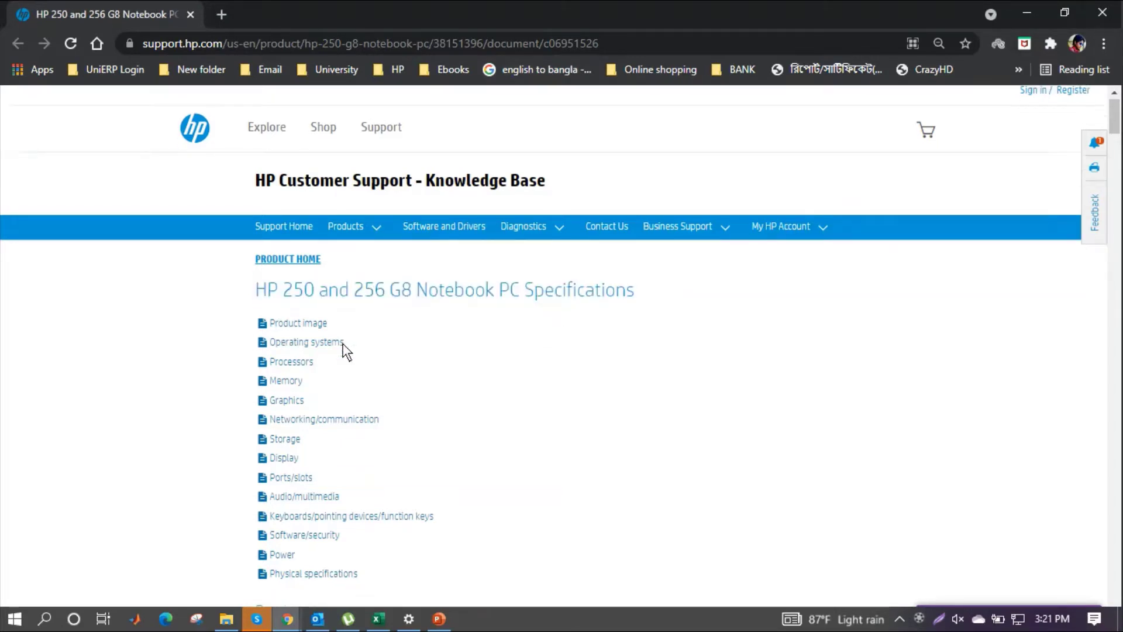
{"action": "scroll", "coordinate": [343, 352], "scroll_direction": "down", "scroll_amount": 5}
{"action": "left_click_drag", "start_coordinate": [327, 264], "coordinate": [443, 332]}
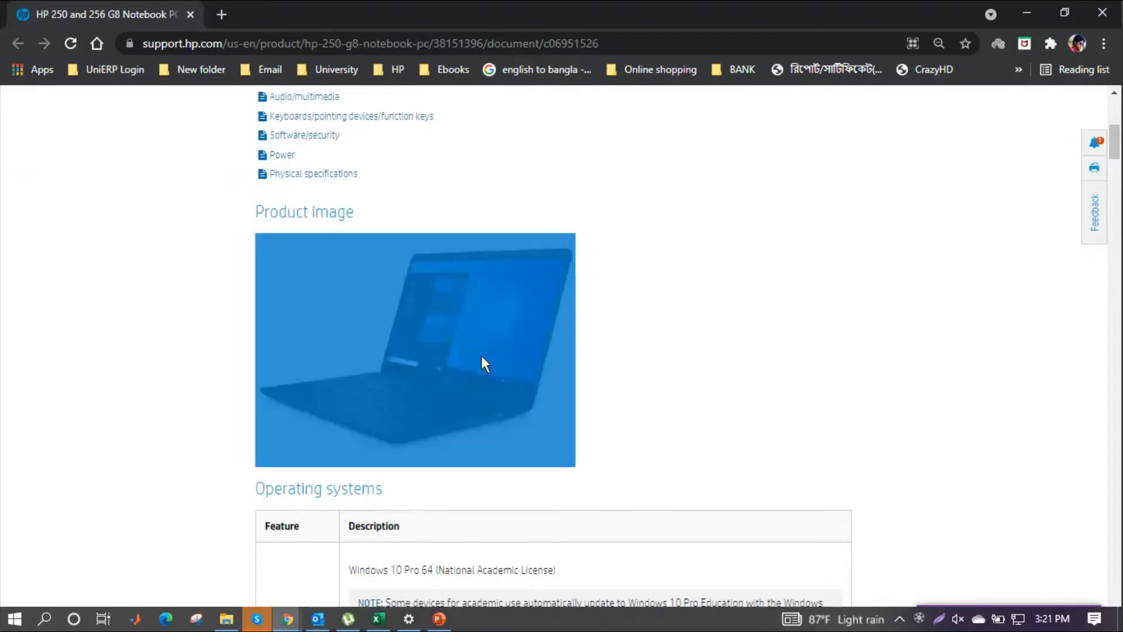
{"action": "left_click", "coordinate": [650, 384]}
{"action": "scroll", "coordinate": [498, 358], "scroll_direction": "down", "scroll_amount": 1}
{"action": "scroll", "coordinate": [512, 326], "scroll_direction": "down", "scroll_amount": 1}
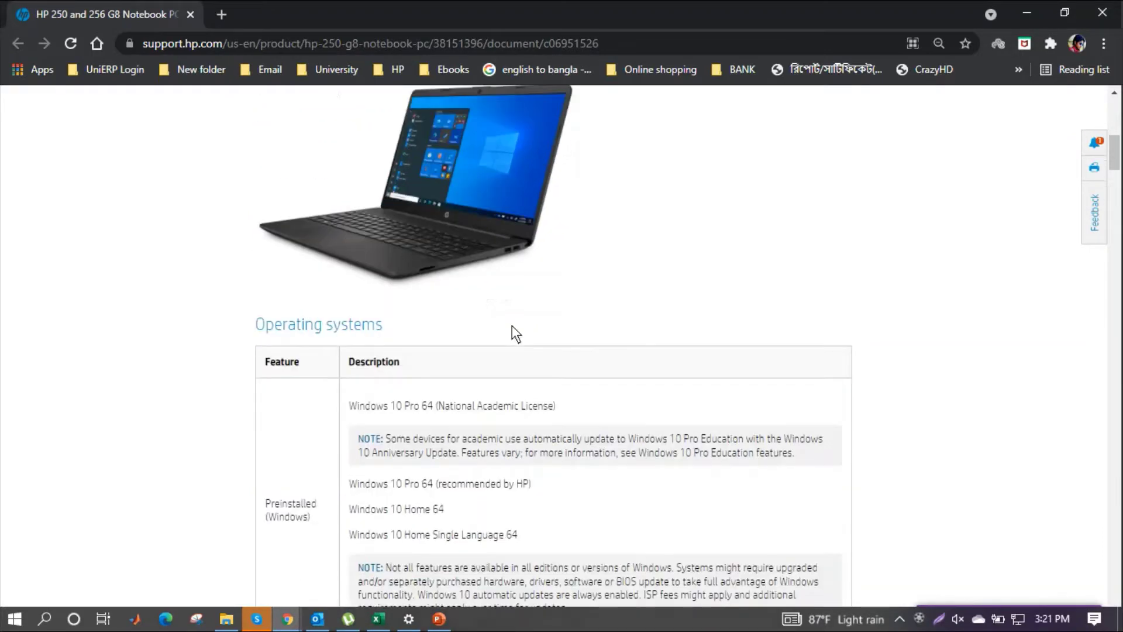
{"action": "scroll", "coordinate": [515, 330], "scroll_direction": "down", "scroll_amount": 1}
{"action": "scroll", "coordinate": [515, 331], "scroll_direction": "down", "scroll_amount": 1}
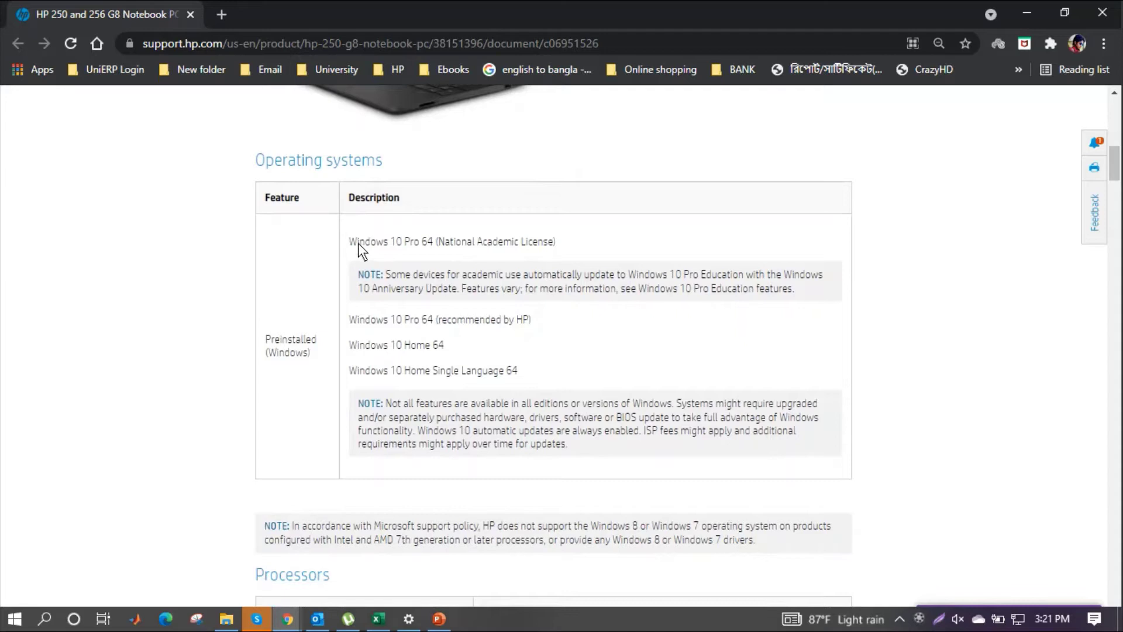
{"action": "mouse_move", "coordinate": [351, 243]}
{"action": "left_mouse_down"}
{"action": "mouse_move", "coordinate": [415, 260]}
{"action": "mouse_move", "coordinate": [546, 252]}
{"action": "left_mouse_up"}
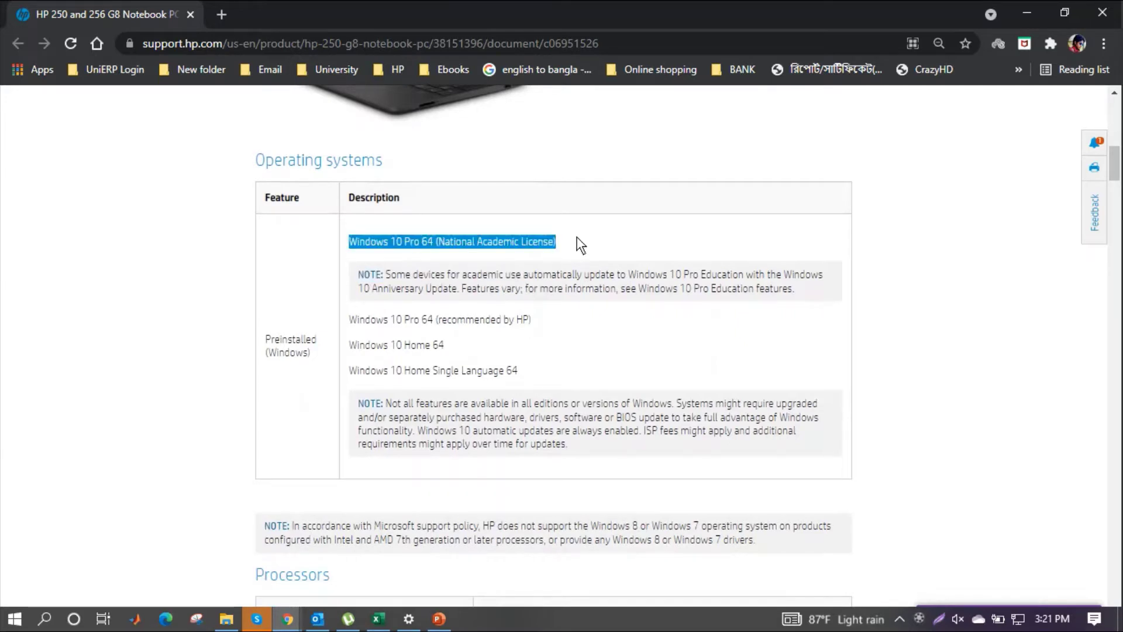
{"action": "scroll", "coordinate": [335, 186], "scroll_direction": "down", "scroll_amount": 2}
{"action": "left_click_drag", "start_coordinate": [350, 180], "coordinate": [552, 213]}
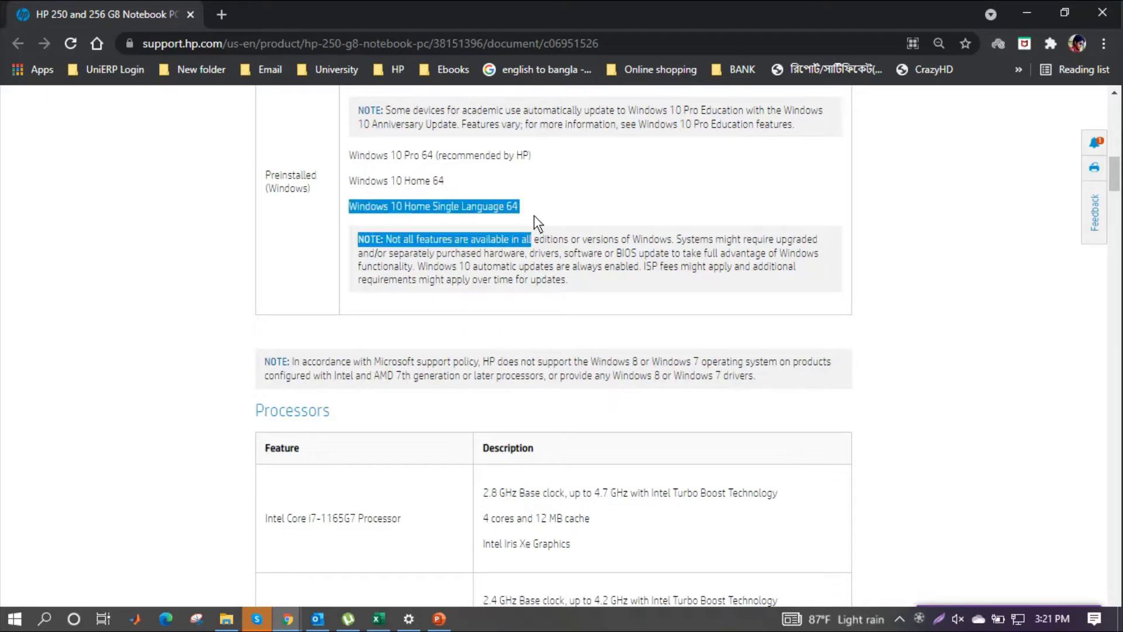
{"action": "scroll", "coordinate": [581, 190], "scroll_direction": "down", "scroll_amount": 3}
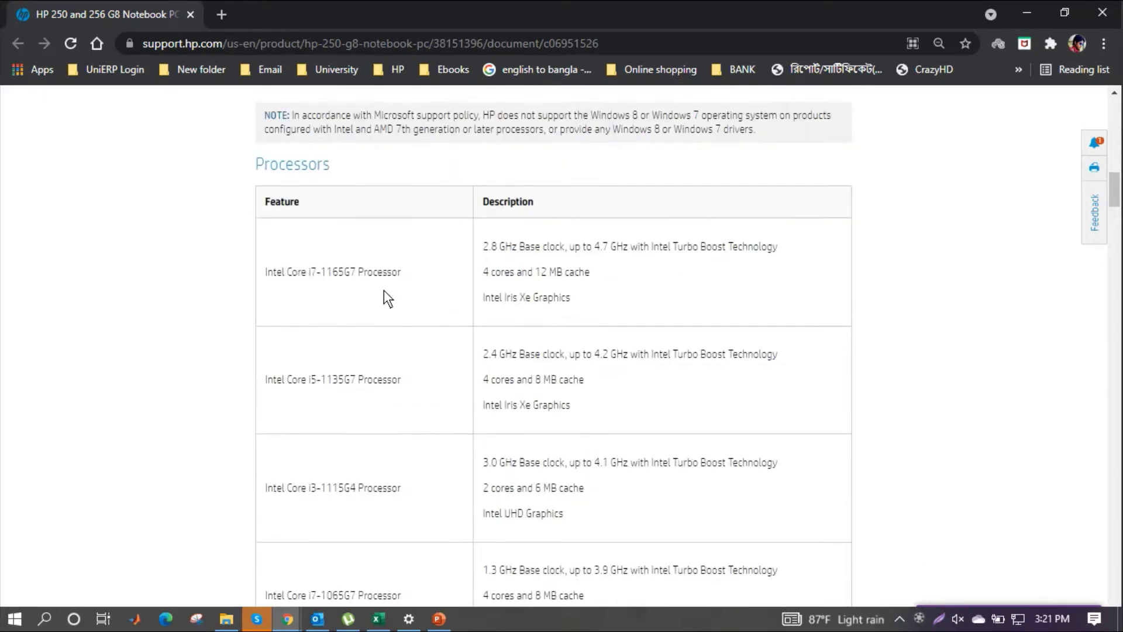
- Highlight the Core i7-1165G7's name, clock speed, Turbo Boost and Iris Xe Graphics lines
{"action": "left_click_drag", "start_coordinate": [264, 271], "coordinate": [397, 284]}
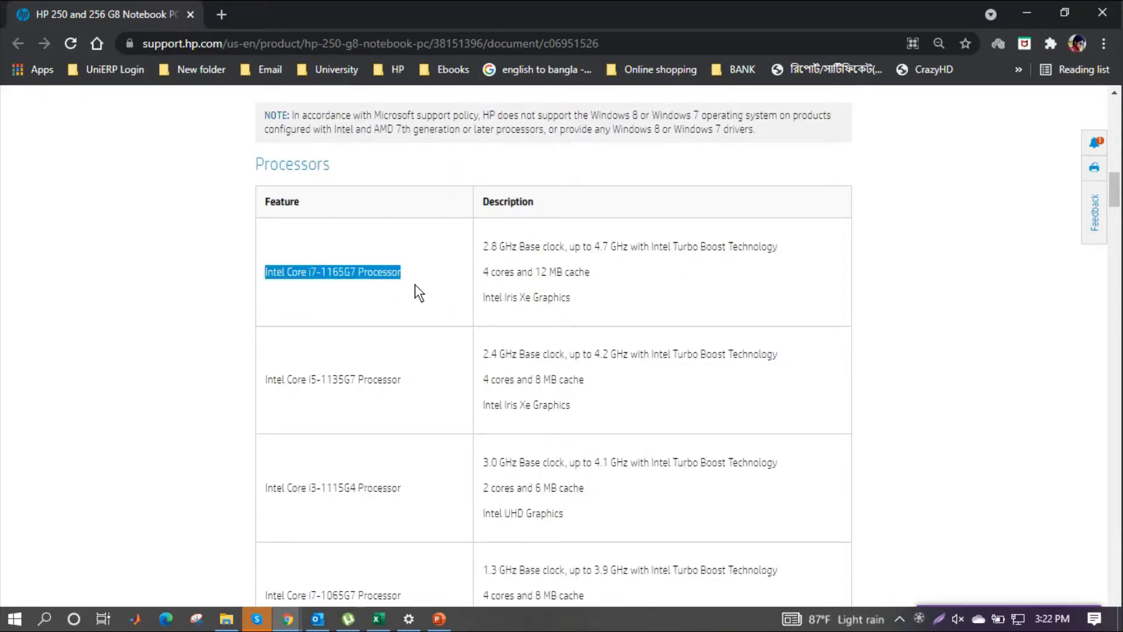
{"action": "left_click_drag", "start_coordinate": [482, 246], "coordinate": [532, 251]}
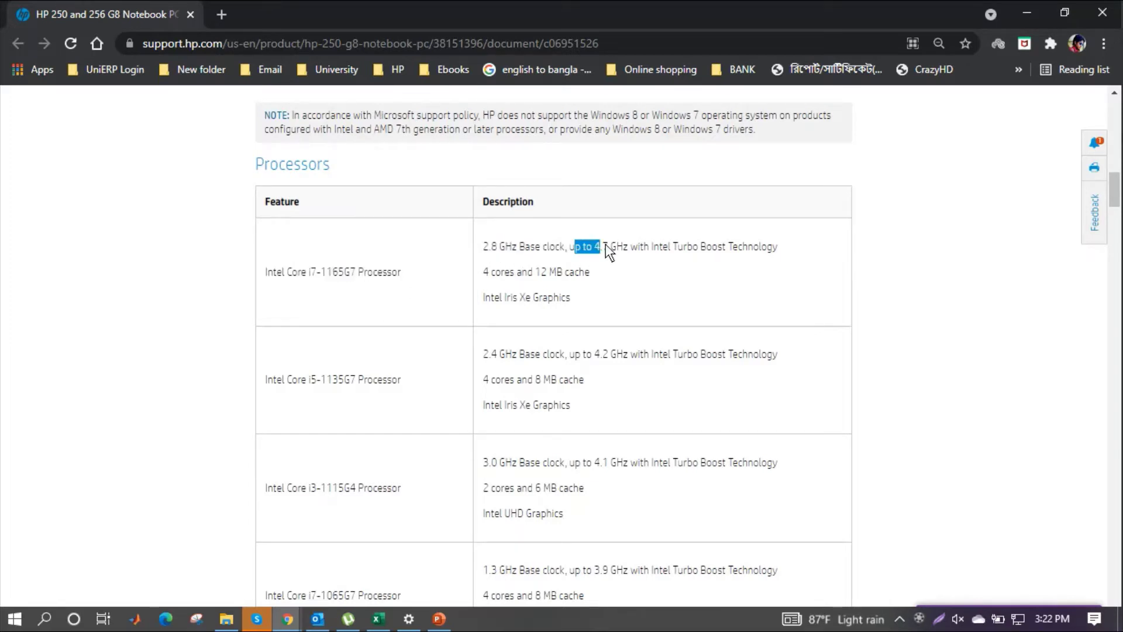
{"action": "left_click_drag", "start_coordinate": [675, 247], "coordinate": [779, 252]}
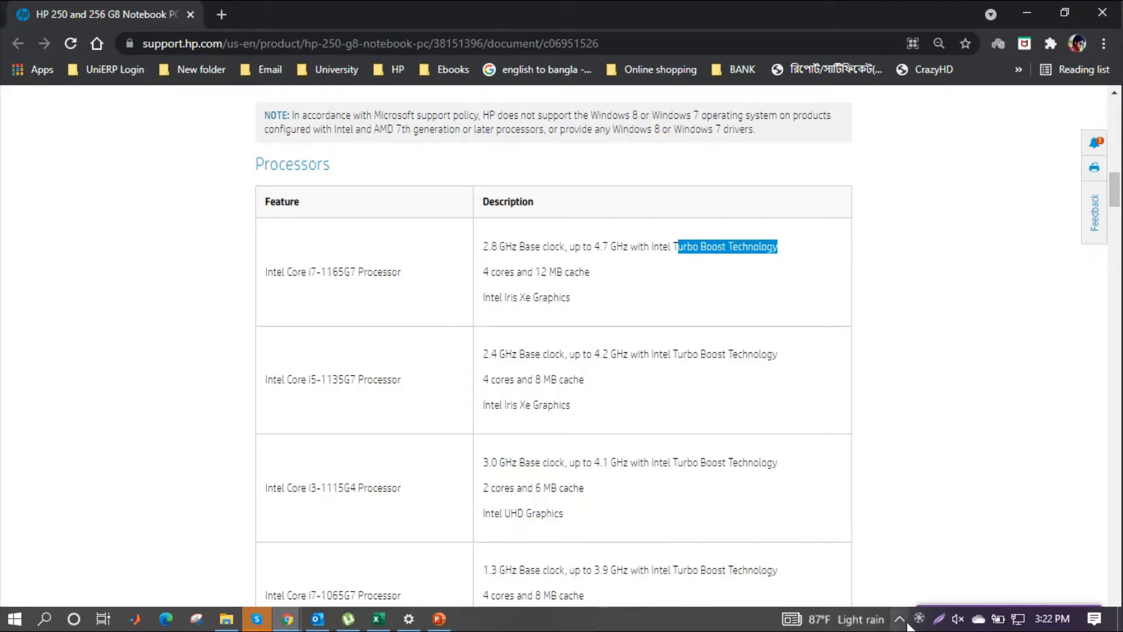
{"action": "key", "text": "super+shift+s"}
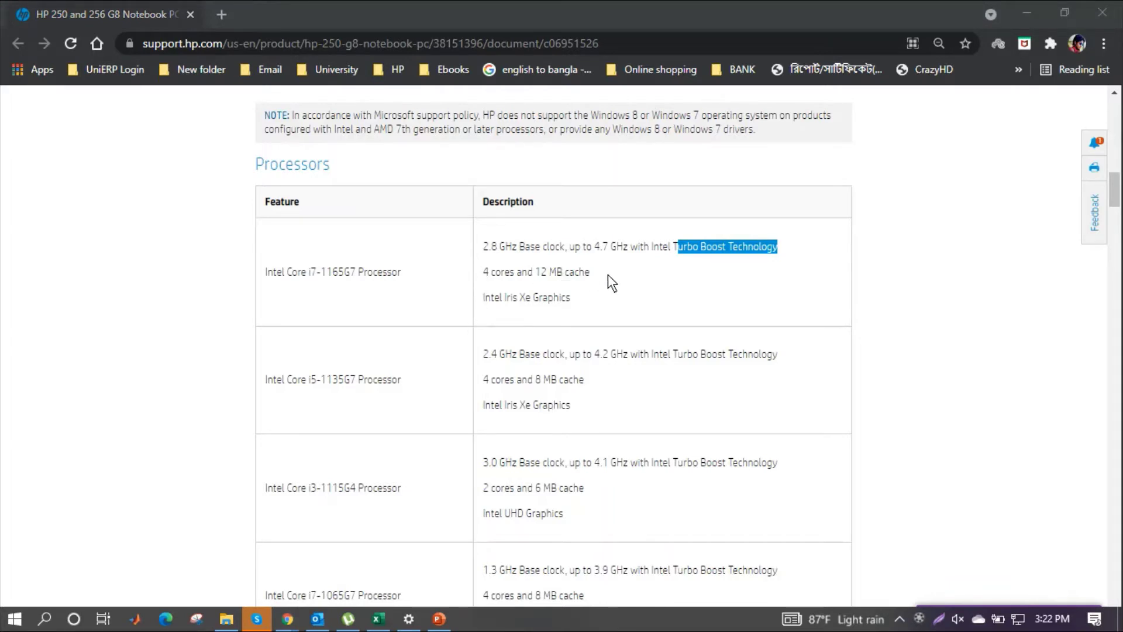
{"action": "left_click_drag", "start_coordinate": [482, 299], "coordinate": [572, 299]}
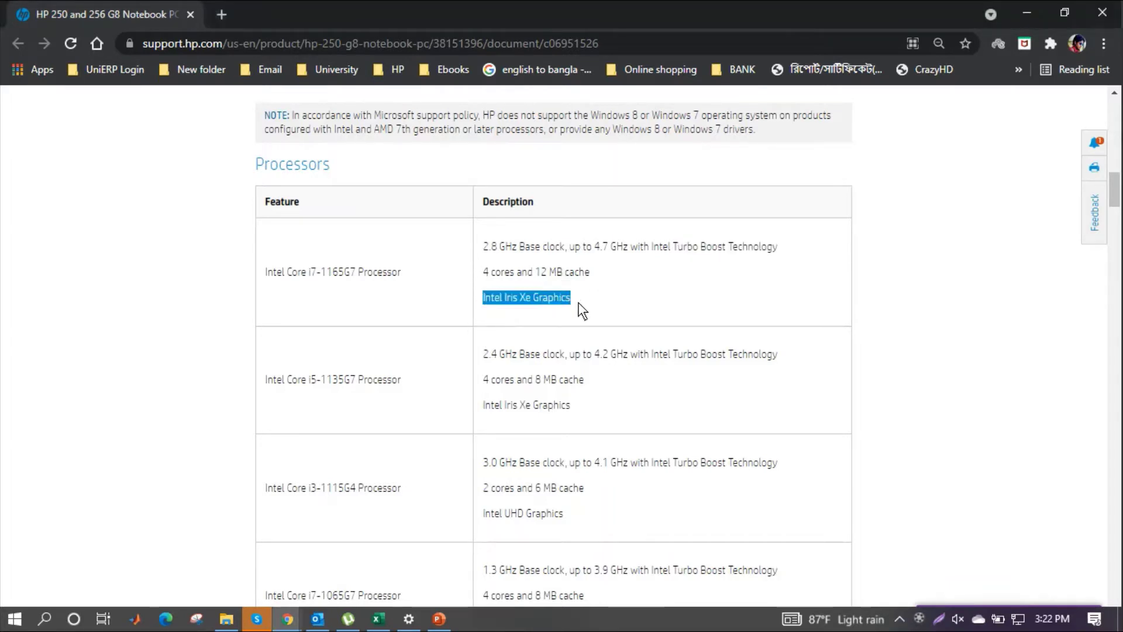
{"action": "scroll", "coordinate": [578, 302], "scroll_direction": "down", "scroll_amount": 1}
{"action": "left_click", "coordinate": [488, 298]}
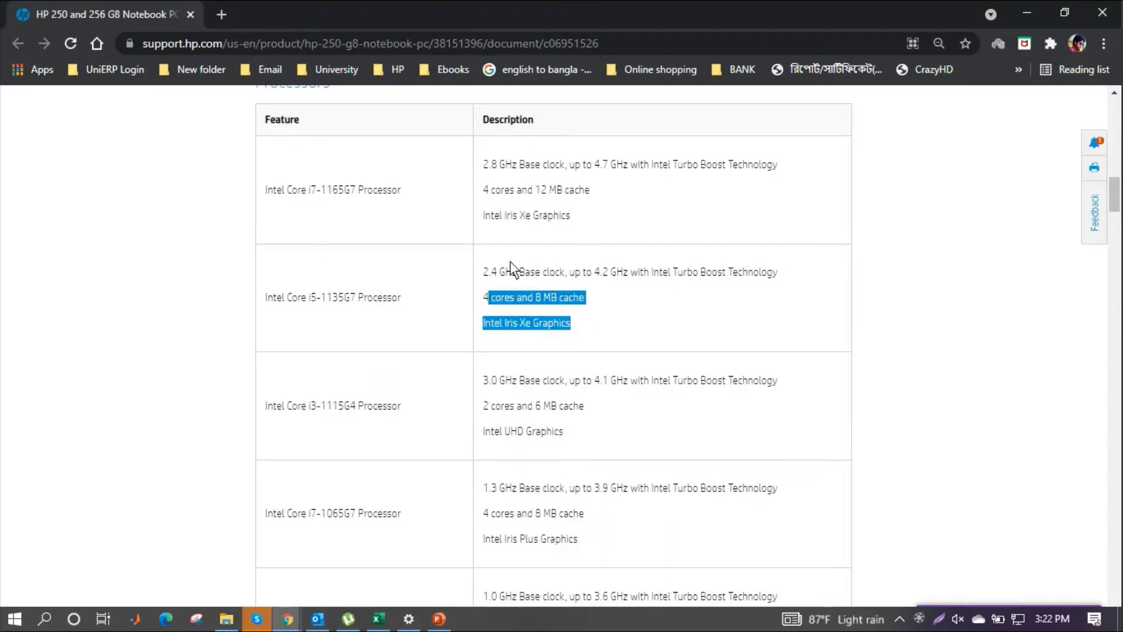
- Highlight the i5-1035G1 and Pentium Silver N5030 core/cache lines and the Pentium Gold 7505 name
{"action": "left_click", "coordinate": [487, 275]}
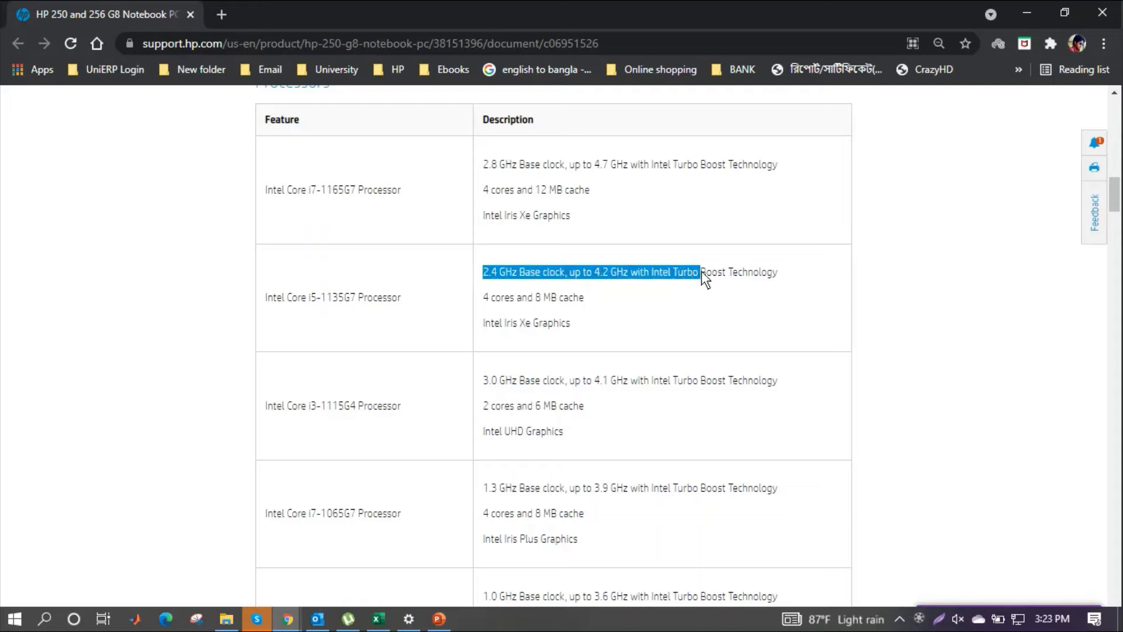
{"action": "left_click_drag", "start_coordinate": [494, 323], "coordinate": [584, 325]}
{"action": "scroll", "coordinate": [402, 326], "scroll_direction": "down", "scroll_amount": 2}
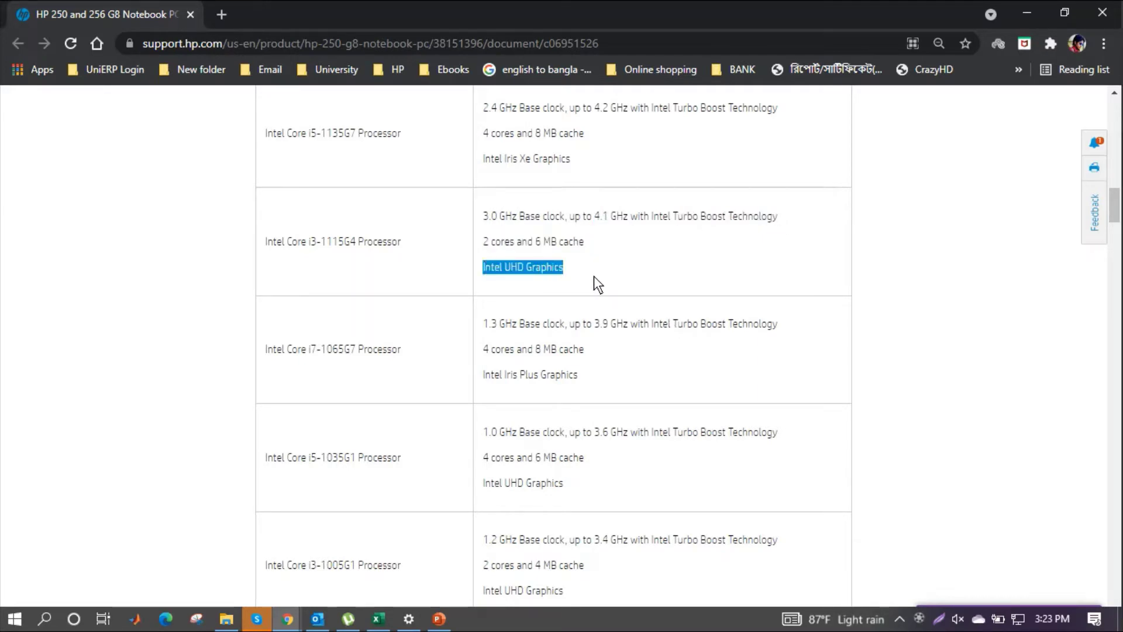
{"action": "scroll", "coordinate": [595, 276], "scroll_direction": "down", "scroll_amount": 1}
{"action": "scroll", "coordinate": [602, 287], "scroll_direction": "down", "scroll_amount": 1}
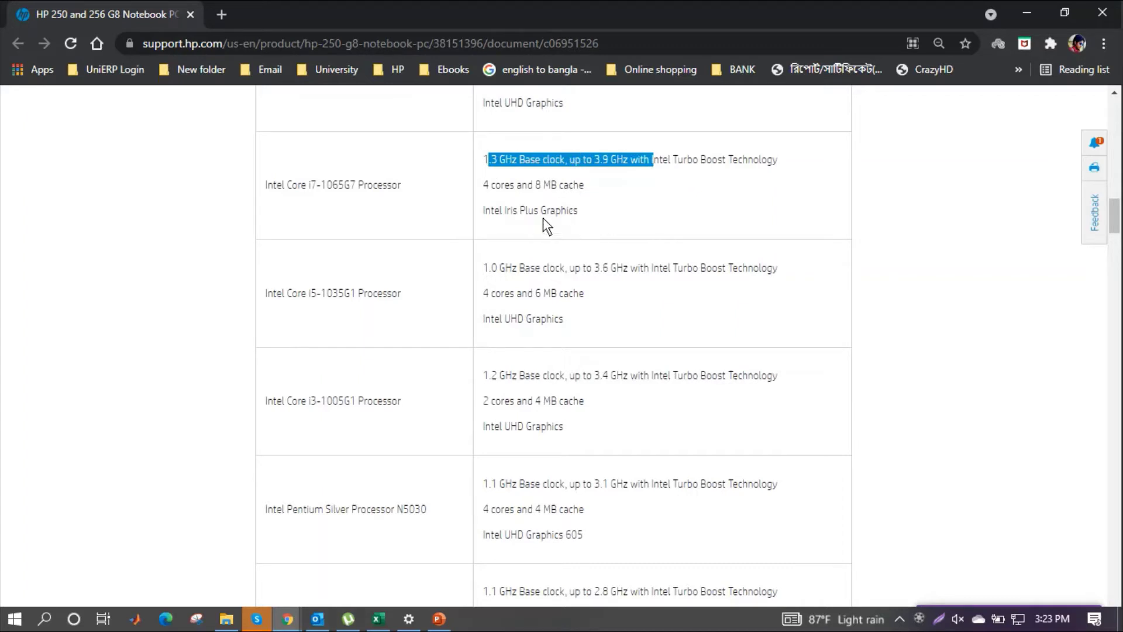
{"action": "scroll", "coordinate": [588, 233], "scroll_direction": "down", "scroll_amount": 1}
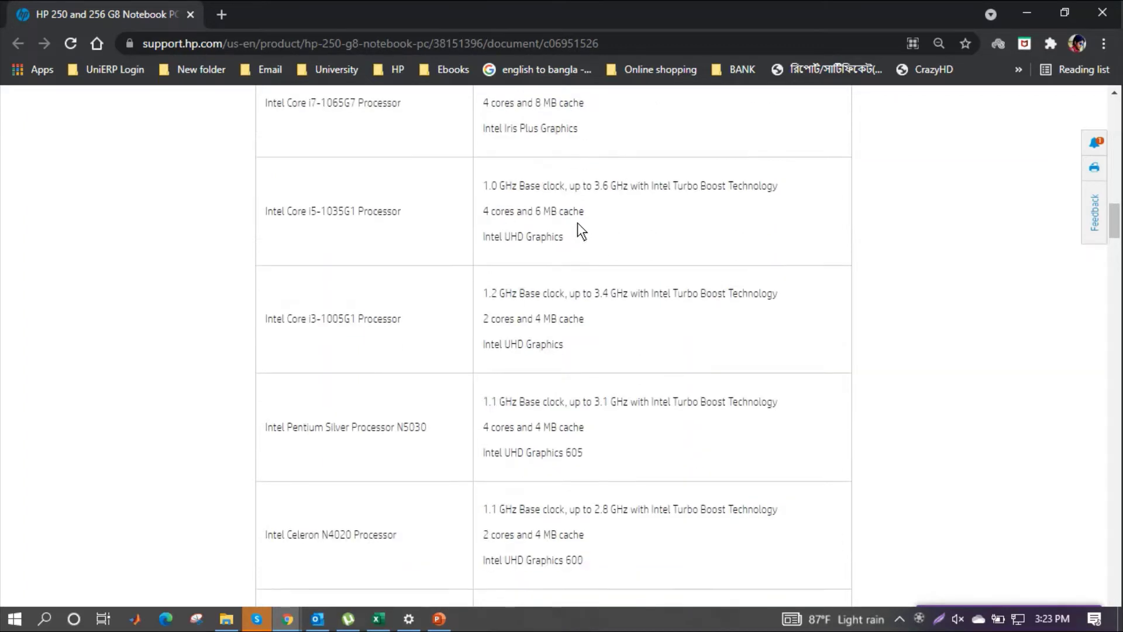
{"action": "left_click_drag", "start_coordinate": [483, 237], "coordinate": [612, 241]}
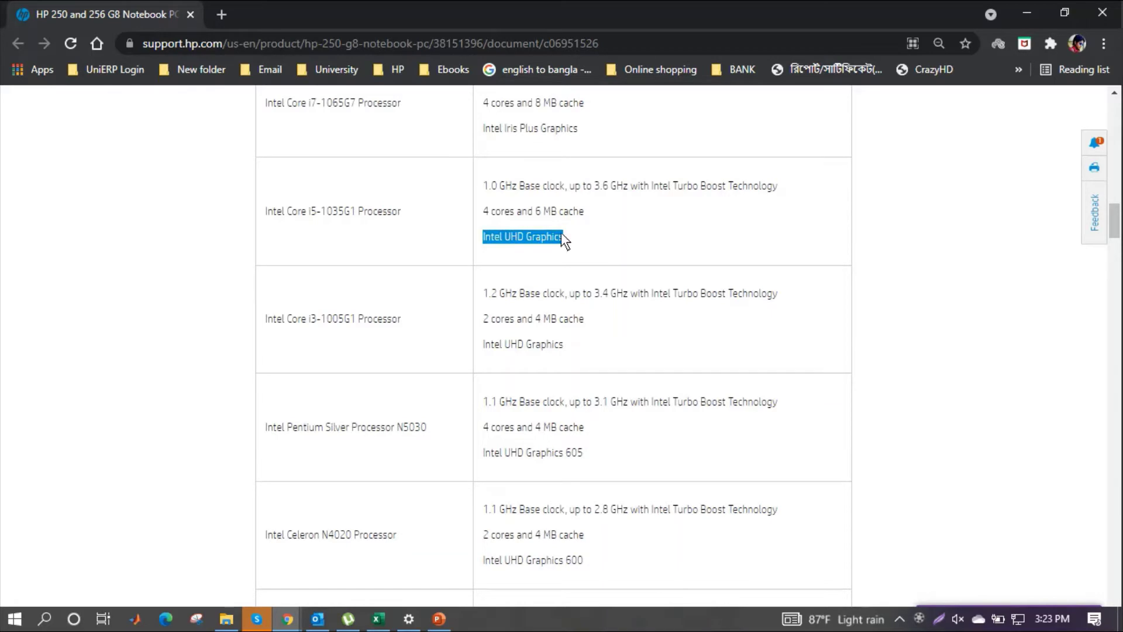
{"action": "left_click_drag", "start_coordinate": [483, 211], "coordinate": [591, 215]}
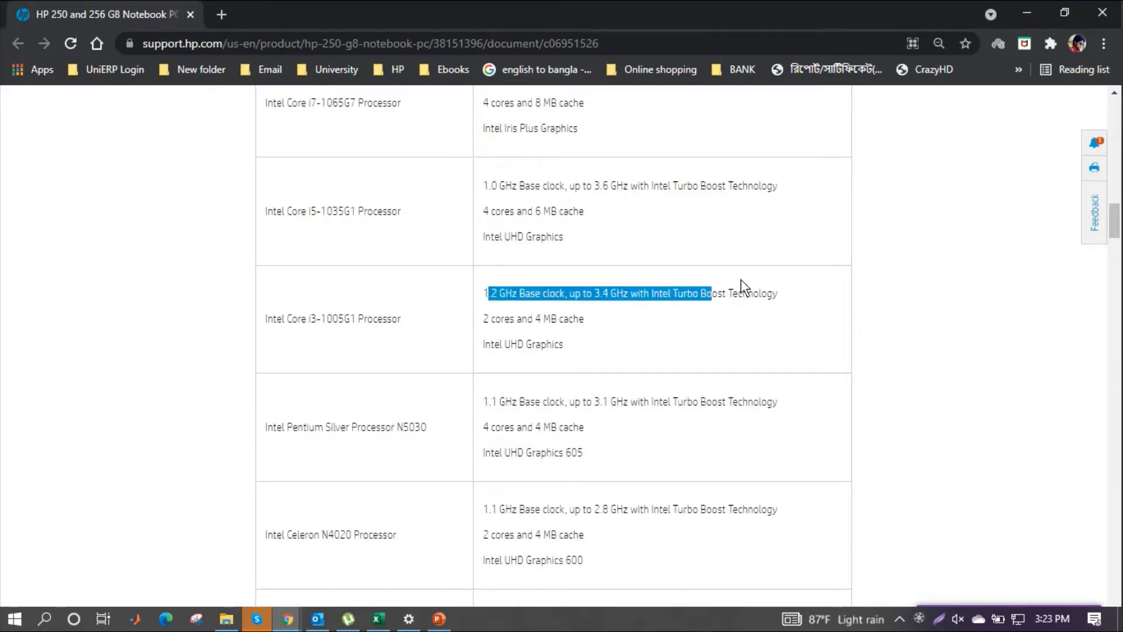
{"action": "left_click_drag", "start_coordinate": [742, 280], "coordinate": [779, 293]}
{"action": "scroll", "coordinate": [518, 334], "scroll_direction": "down", "scroll_amount": 1}
{"action": "scroll", "coordinate": [533, 336], "scroll_direction": "down", "scroll_amount": 3}
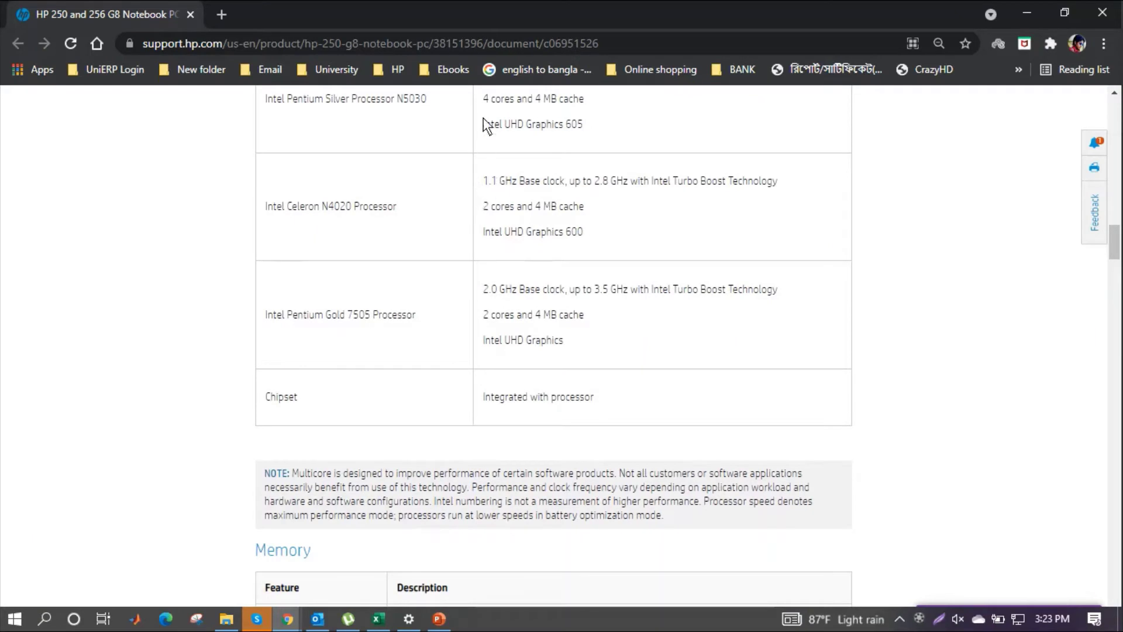
{"action": "scroll", "coordinate": [510, 212], "scroll_direction": "up", "scroll_amount": 1}
{"action": "mouse_move", "coordinate": [487, 155]}
{"action": "left_mouse_down"}
{"action": "mouse_move", "coordinate": [810, 113]}
{"action": "mouse_move", "coordinate": [779, 157]}
{"action": "left_mouse_up"}
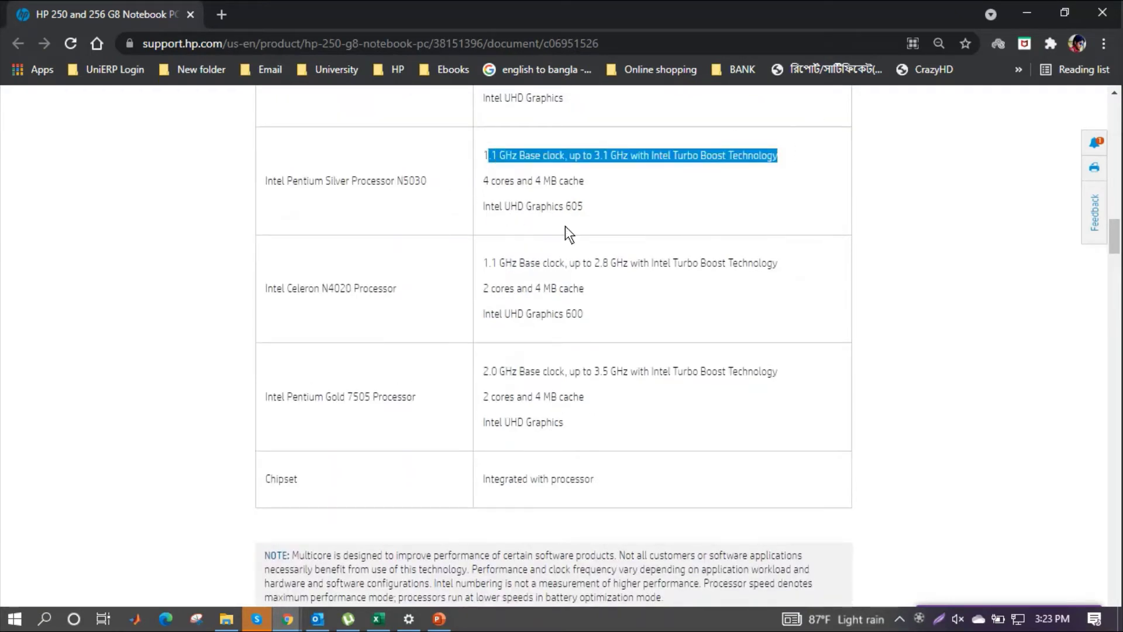
{"action": "left_click_drag", "start_coordinate": [480, 181], "coordinate": [603, 172]}
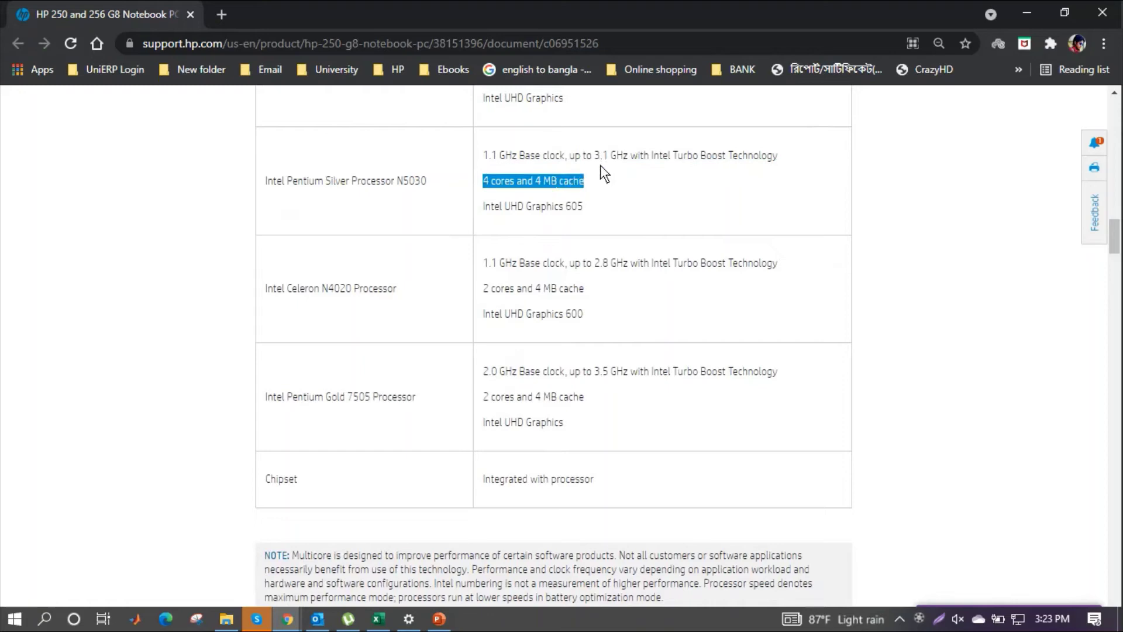
{"action": "left_click_drag", "start_coordinate": [268, 396], "coordinate": [430, 395]}
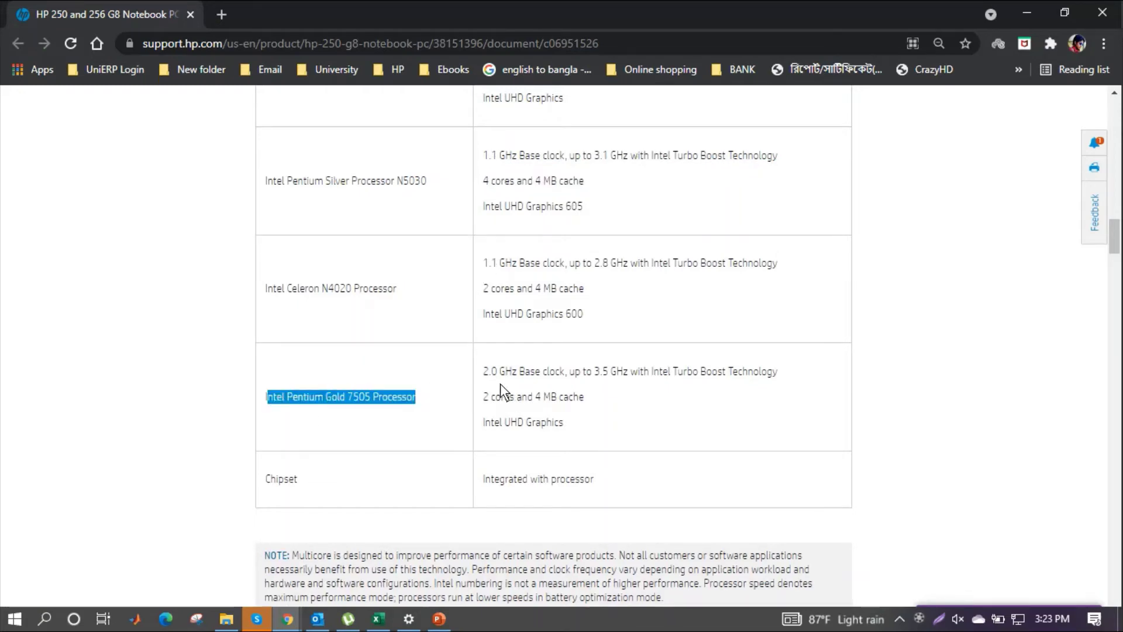
{"action": "left_click_drag", "start_coordinate": [483, 371], "coordinate": [686, 395]}
{"action": "scroll", "coordinate": [661, 427], "scroll_direction": "down", "scroll_amount": 4}
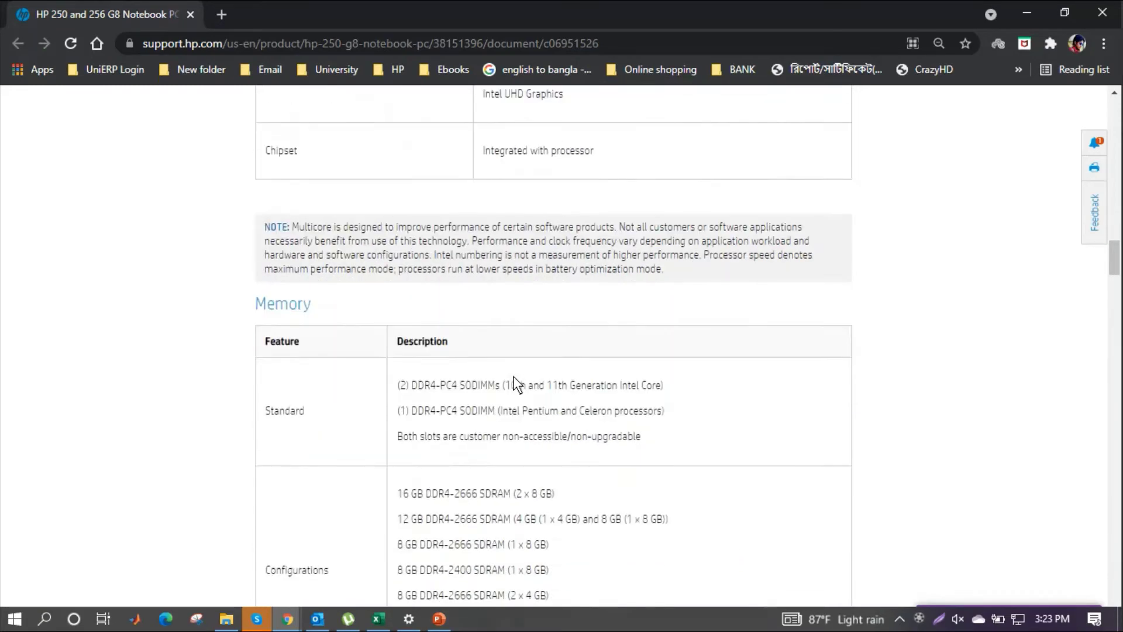
{"action": "scroll", "coordinate": [515, 384], "scroll_direction": "down", "scroll_amount": 2}
- Highlight the Memory heading and the 4 GB DDR4-2400 and 12 GB configuration lines
{"action": "left_click_drag", "start_coordinate": [254, 140], "coordinate": [332, 153]}
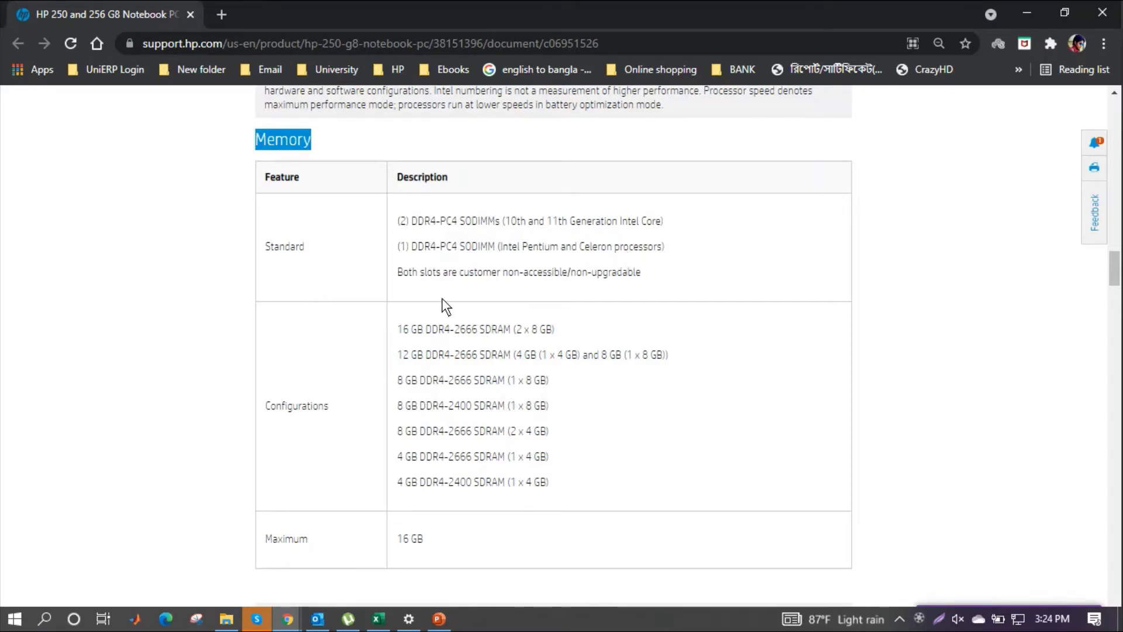
{"action": "scroll", "coordinate": [477, 316], "scroll_direction": "down", "scroll_amount": 2}
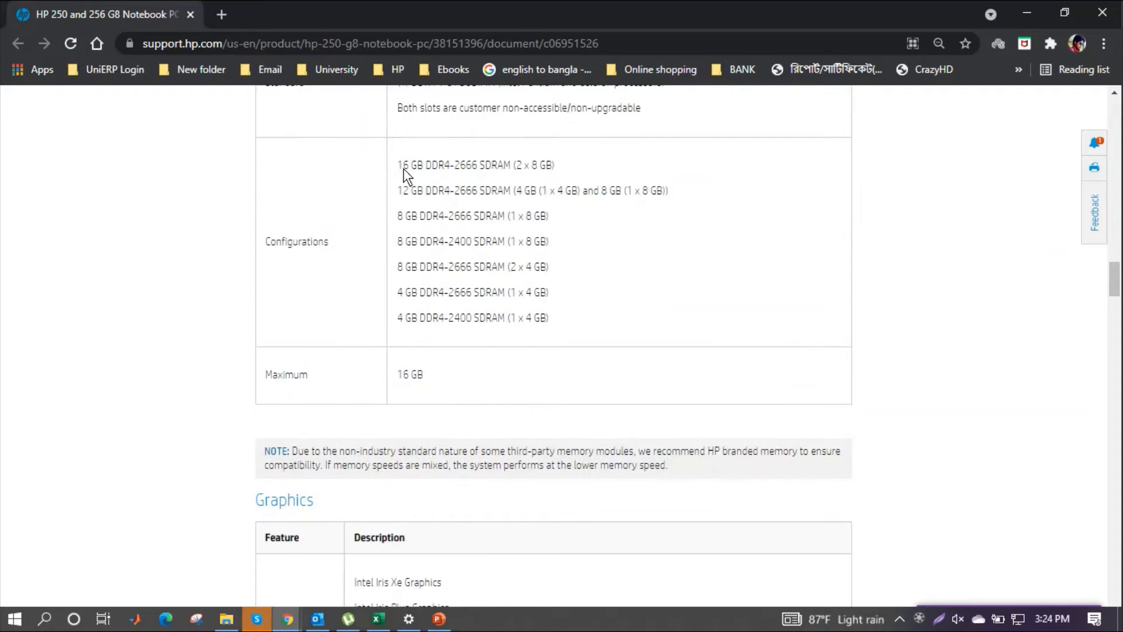
{"action": "left_click_drag", "start_coordinate": [400, 165], "coordinate": [562, 145]}
{"action": "left_click_drag", "start_coordinate": [398, 317], "coordinate": [553, 314]}
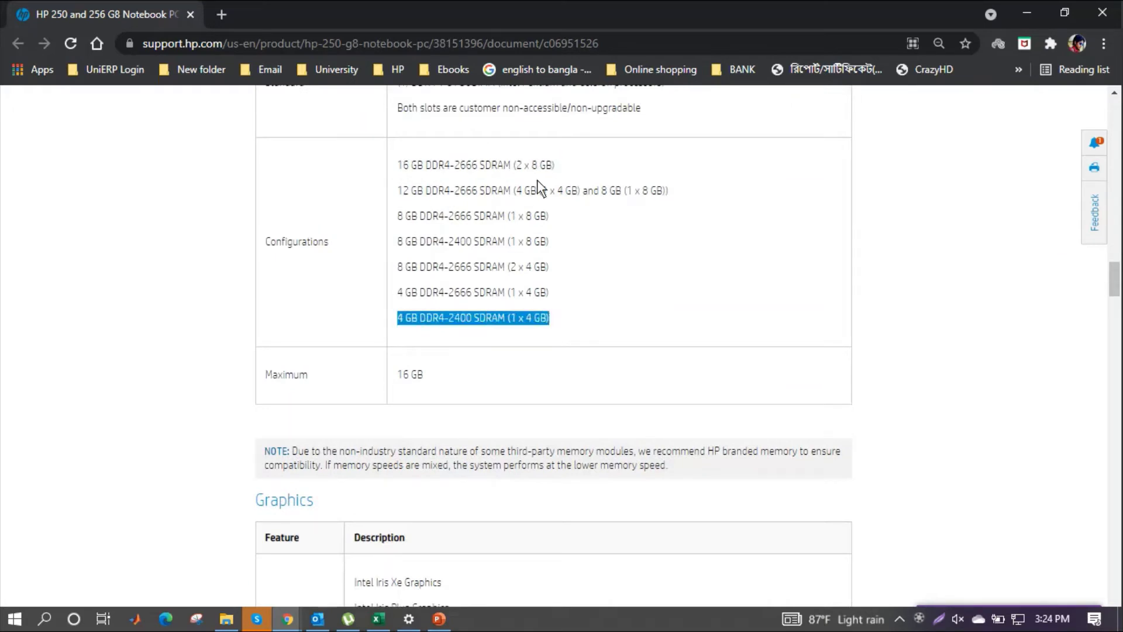
{"action": "left_click_drag", "start_coordinate": [401, 190], "coordinate": [665, 192]}
{"action": "left_click", "coordinate": [612, 248]}
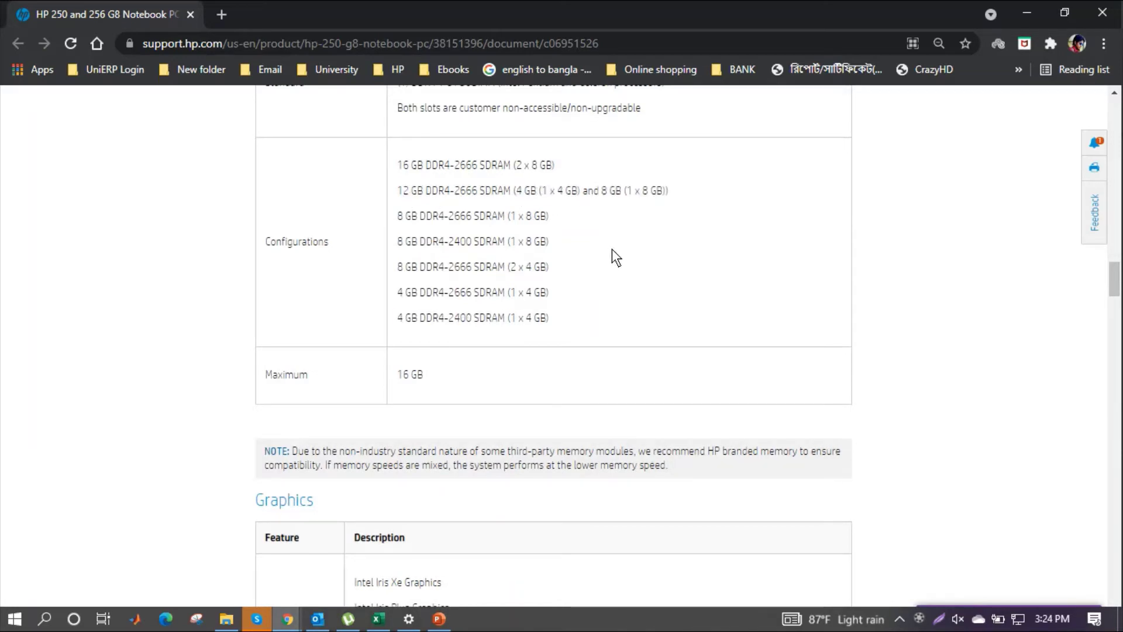
{"action": "scroll", "coordinate": [526, 290], "scroll_direction": "down", "scroll_amount": 1}
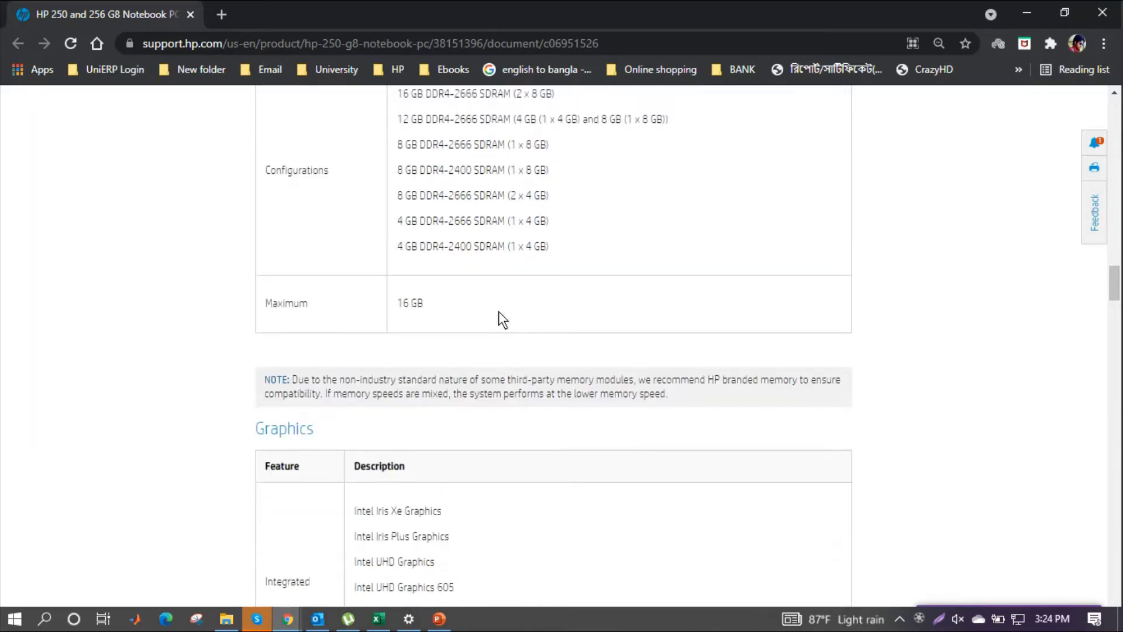
{"action": "left_click_drag", "start_coordinate": [273, 295], "coordinate": [506, 299]}
{"action": "scroll", "coordinate": [507, 299], "scroll_direction": "down", "scroll_amount": 1}
{"action": "scroll", "coordinate": [507, 300], "scroll_direction": "down", "scroll_amount": 2}
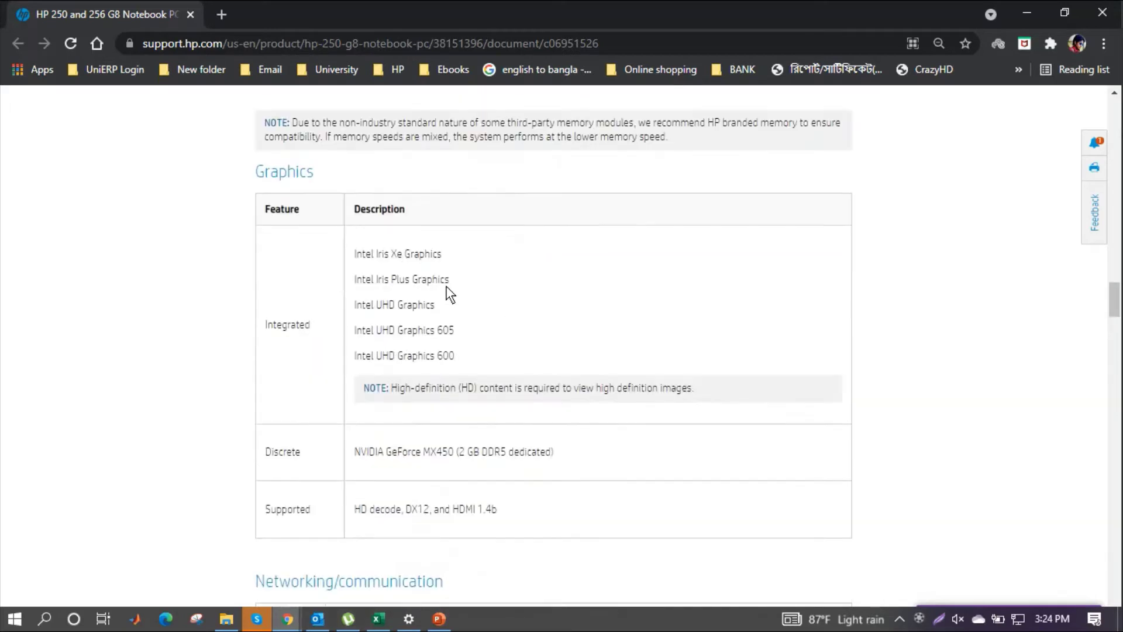
{"action": "left_click_drag", "start_coordinate": [263, 324], "coordinate": [333, 325]}
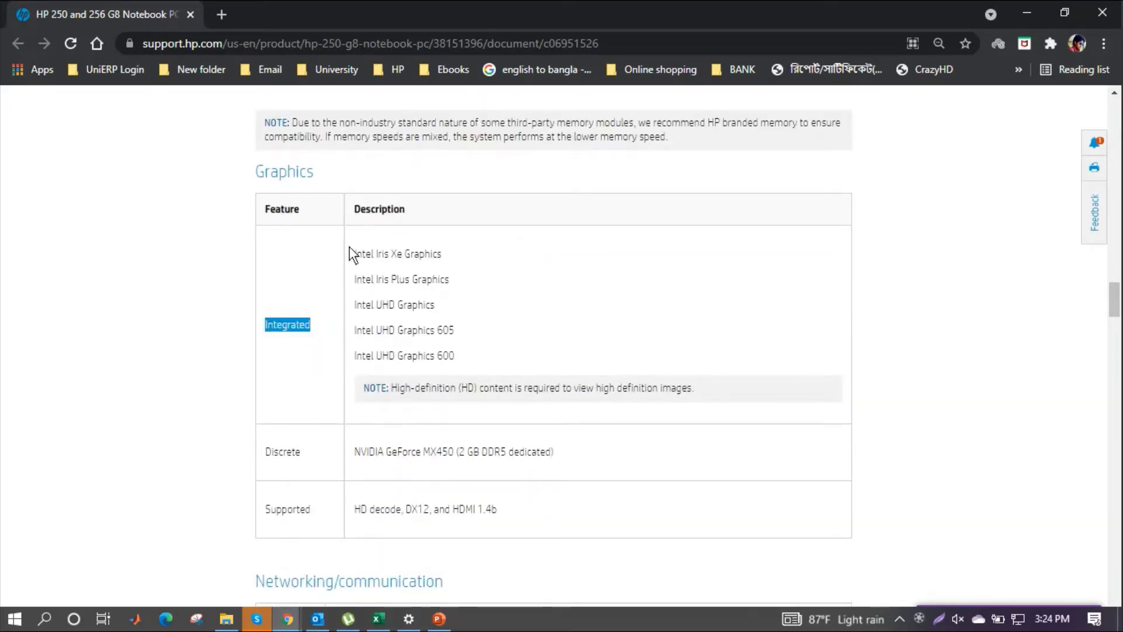
- Highlight the integrated Intel graphics entries, the NVIDIA GeForce MX450 line and its HDMI 1.4b features
{"action": "left_click_drag", "start_coordinate": [349, 253], "coordinate": [473, 255]}
{"action": "left_click_drag", "start_coordinate": [350, 279], "coordinate": [490, 303]}
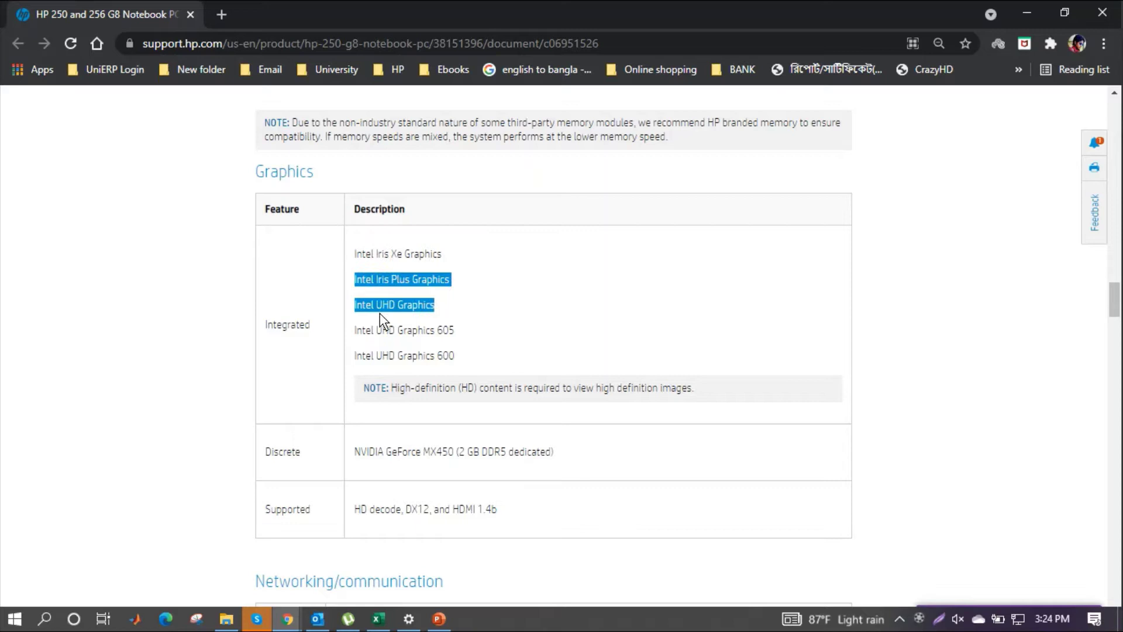
{"action": "left_click_drag", "start_coordinate": [380, 314], "coordinate": [431, 302]}
{"action": "left_click_drag", "start_coordinate": [367, 333], "coordinate": [455, 331]}
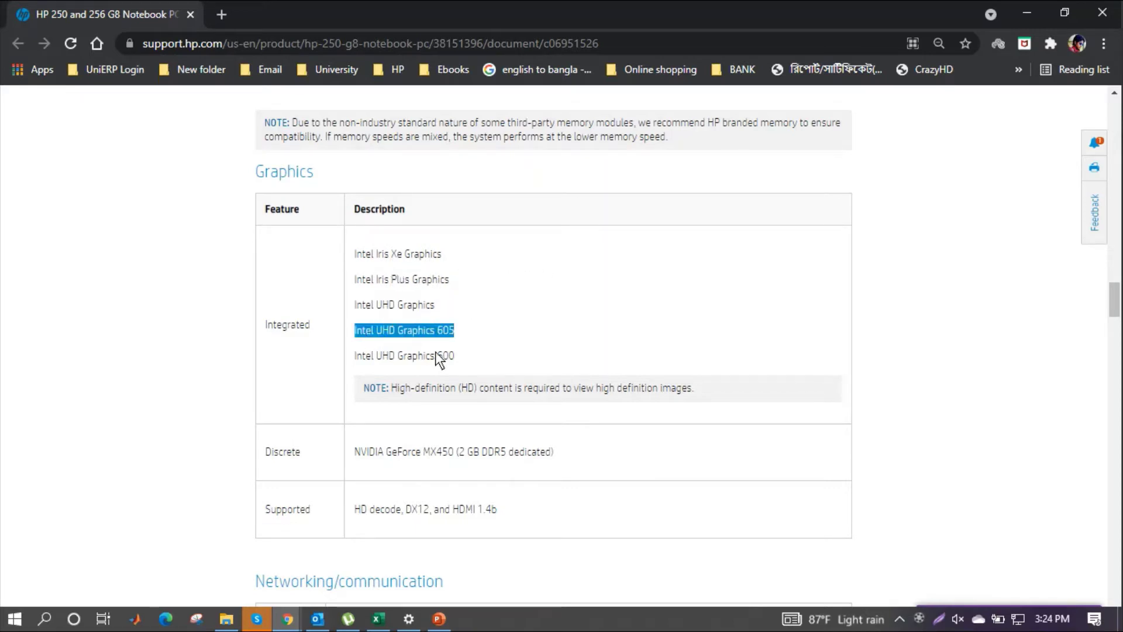
{"action": "left_click_drag", "start_coordinate": [371, 357], "coordinate": [518, 355]}
{"action": "scroll", "coordinate": [509, 334], "scroll_direction": "down", "scroll_amount": 2}
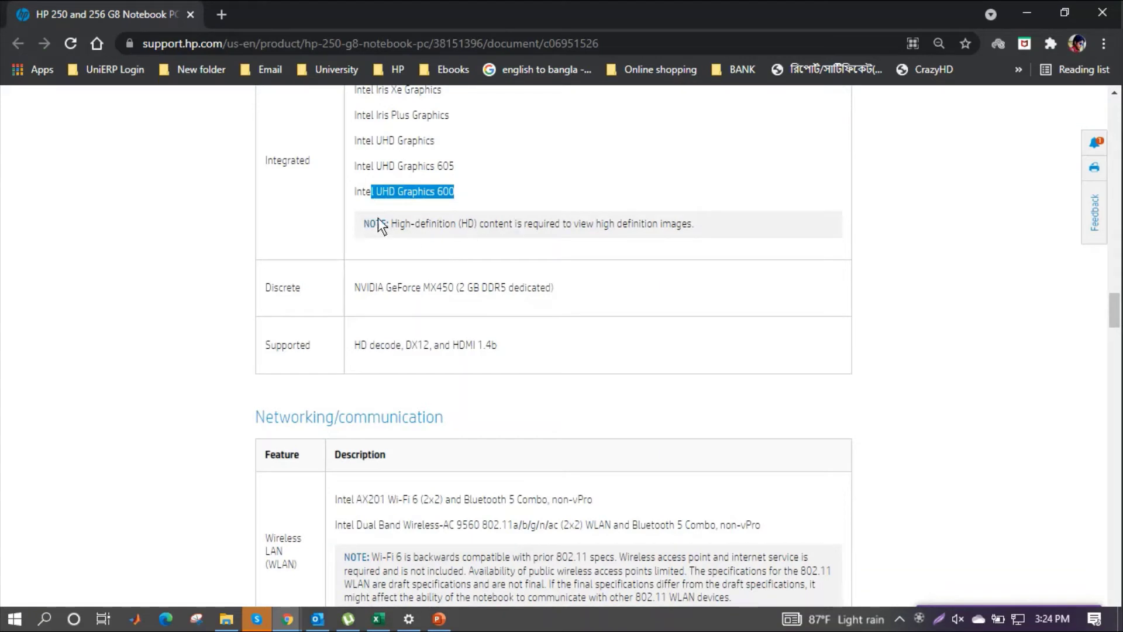
{"action": "left_click_drag", "start_coordinate": [397, 223], "coordinate": [711, 223]}
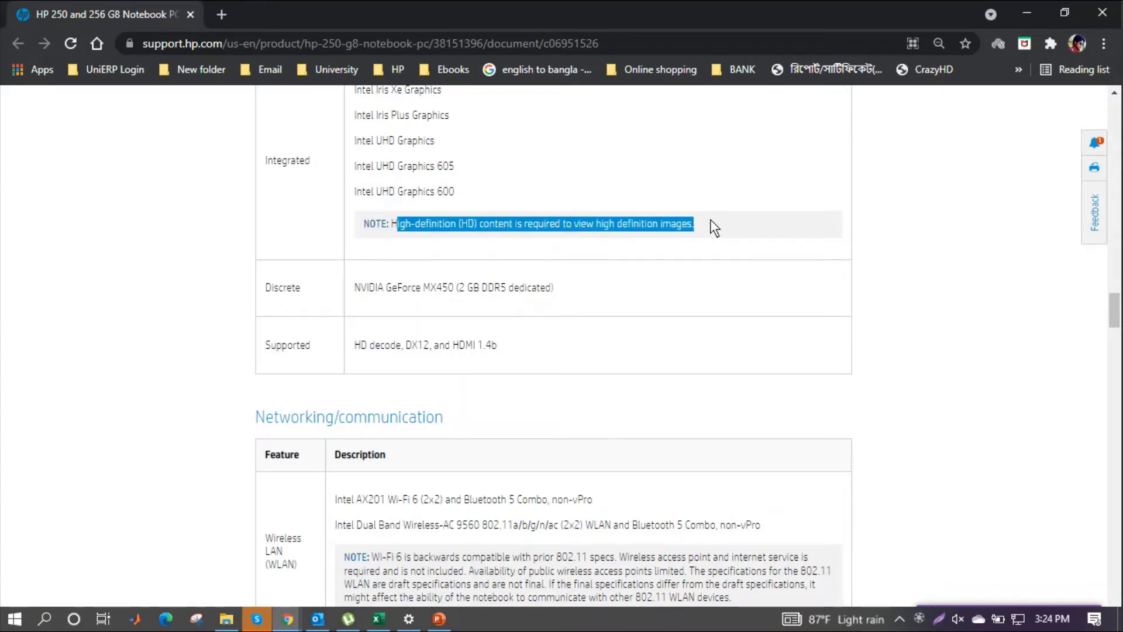
{"action": "left_click", "coordinate": [580, 256]}
{"action": "left_click_drag", "start_coordinate": [356, 291], "coordinate": [587, 316]}
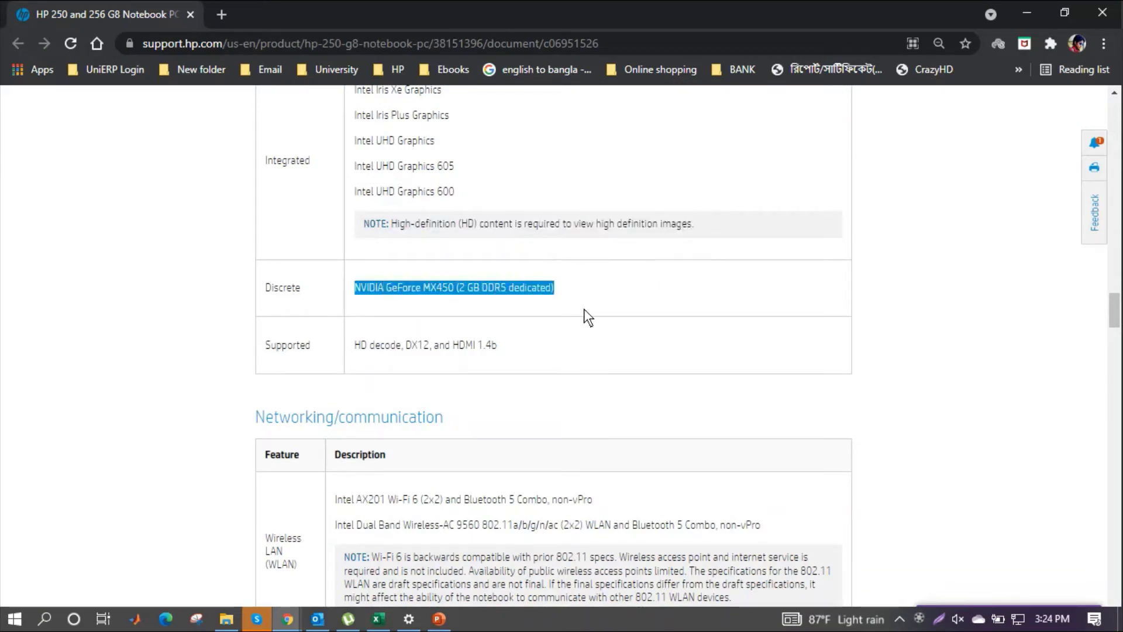
{"action": "left_click_drag", "start_coordinate": [459, 288], "coordinate": [477, 287]}
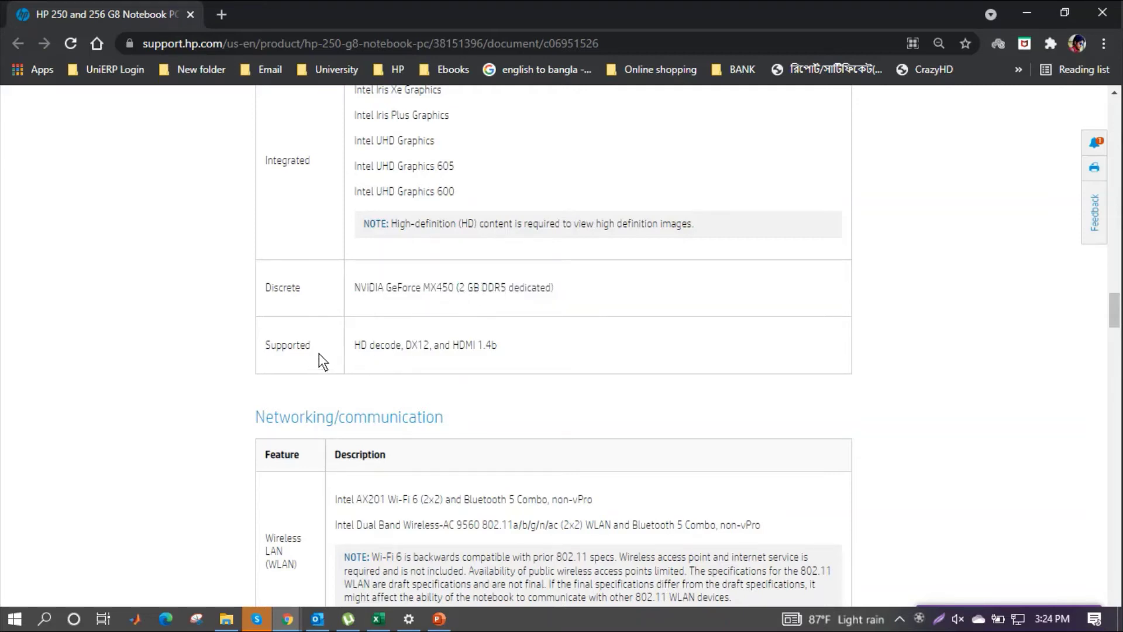
{"action": "left_click_drag", "start_coordinate": [361, 347], "coordinate": [514, 343]}
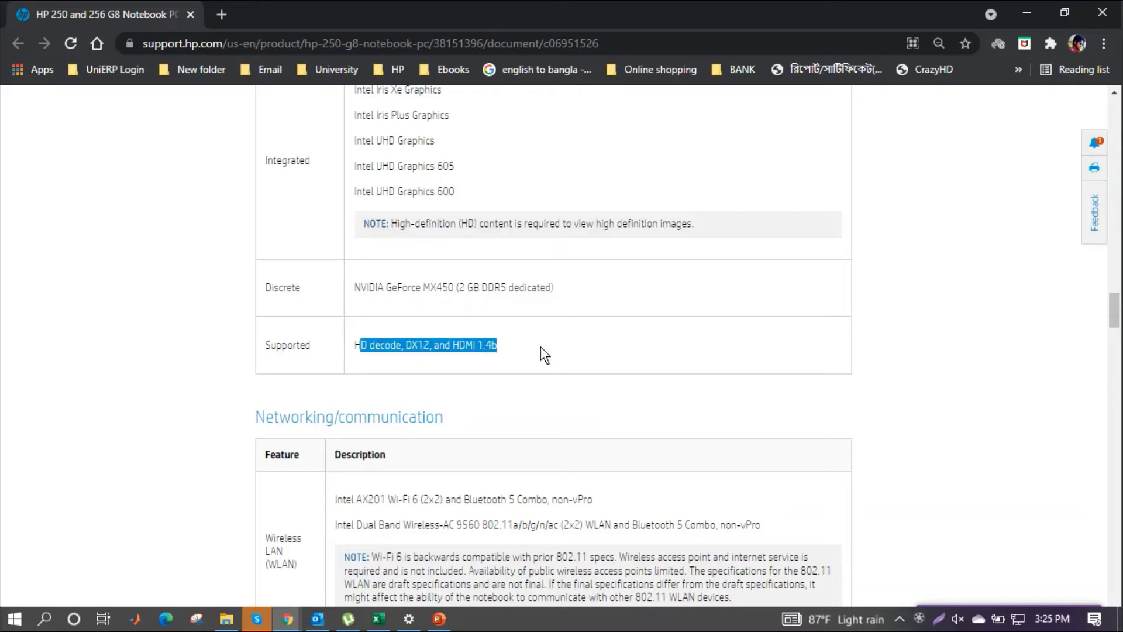
{"action": "scroll", "coordinate": [540, 347], "scroll_direction": "down", "scroll_amount": 3}
{"action": "scroll", "coordinate": [540, 346], "scroll_direction": "down", "scroll_amount": 1}
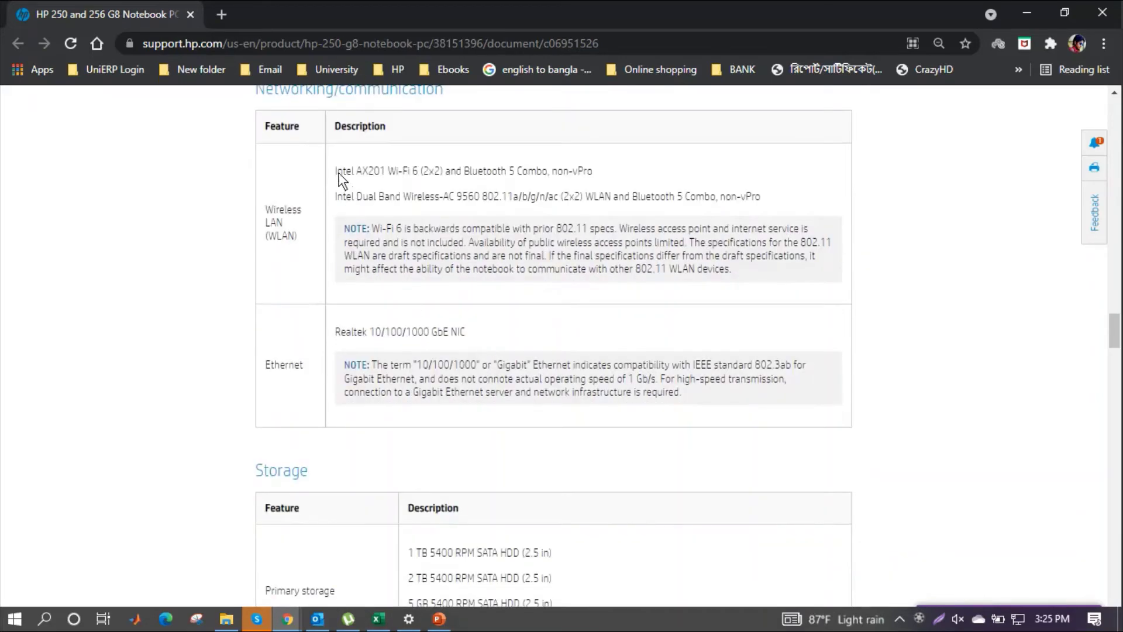
- Highlight Wi-Fi 6 in the wireless LAN entry and the Realtek Ethernet controller line
{"action": "left_click_drag", "start_coordinate": [386, 172], "coordinate": [429, 171]}
{"action": "left_click", "coordinate": [457, 181]}
{"action": "left_click_drag", "start_coordinate": [585, 172], "coordinate": [487, 195]}
{"action": "scroll", "coordinate": [441, 248], "scroll_direction": "down", "scroll_amount": 1}
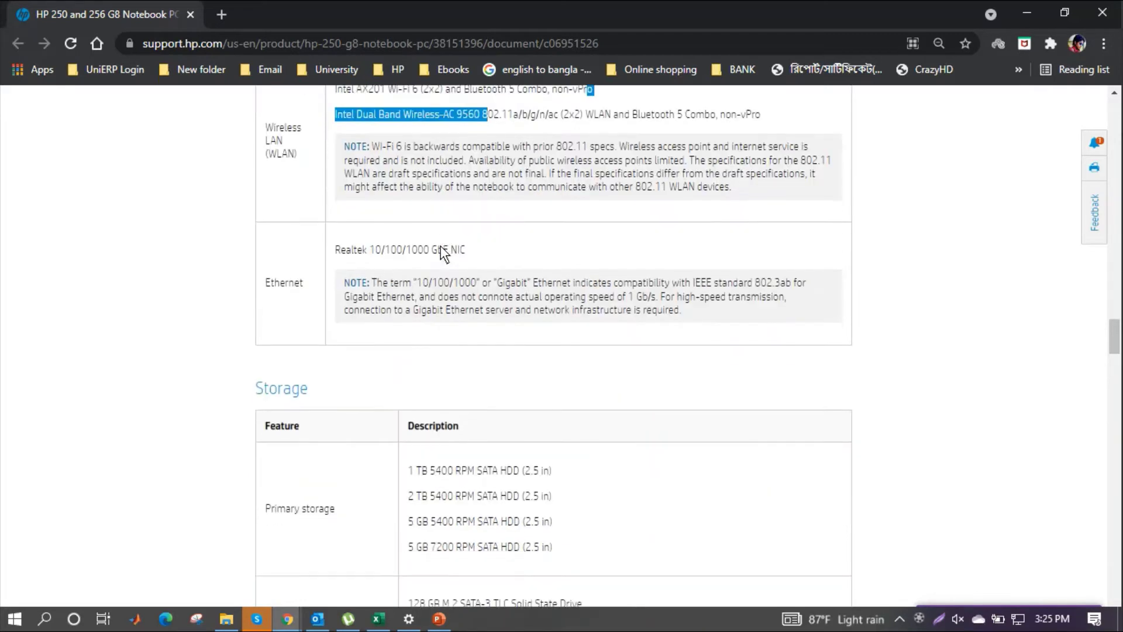
{"action": "scroll", "coordinate": [440, 252], "scroll_direction": "down", "scroll_amount": 2}
{"action": "scroll", "coordinate": [358, 237], "scroll_direction": "up", "scroll_amount": 1}
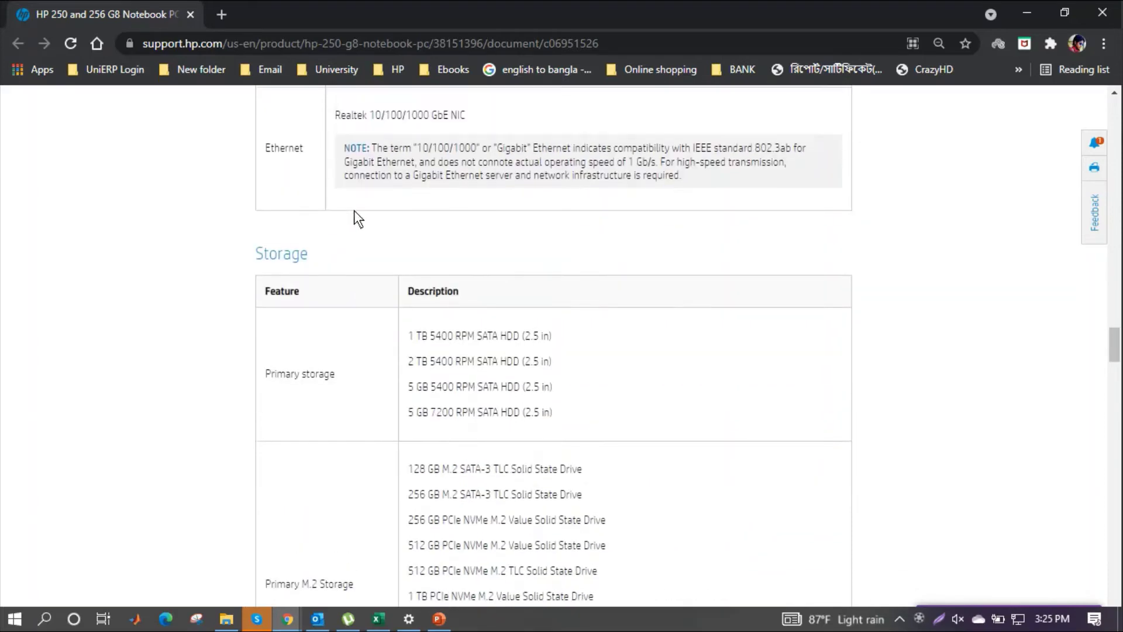
{"action": "left_click_drag", "start_coordinate": [335, 168], "coordinate": [443, 150]}
{"action": "scroll", "coordinate": [457, 219], "scroll_direction": "down", "scroll_amount": 1}
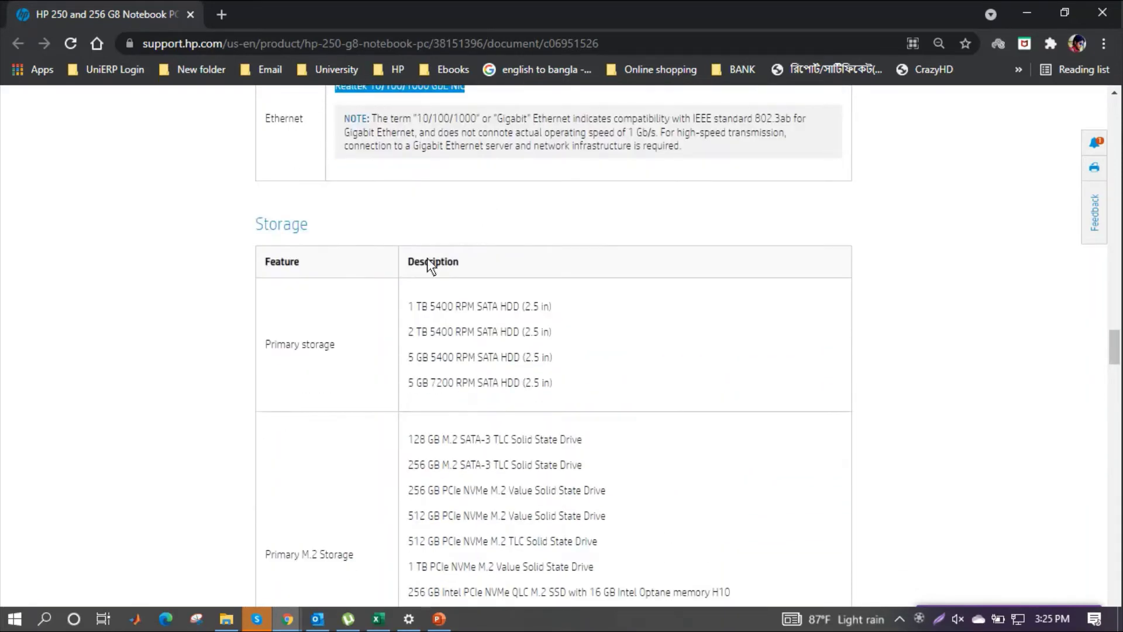
{"action": "scroll", "coordinate": [427, 258], "scroll_direction": "down", "scroll_amount": 2}
- Highlight each hard drive option, from 1 TB 5400 RPM through 7200 RPM
{"action": "left_click_drag", "start_coordinate": [407, 145], "coordinate": [552, 142]}
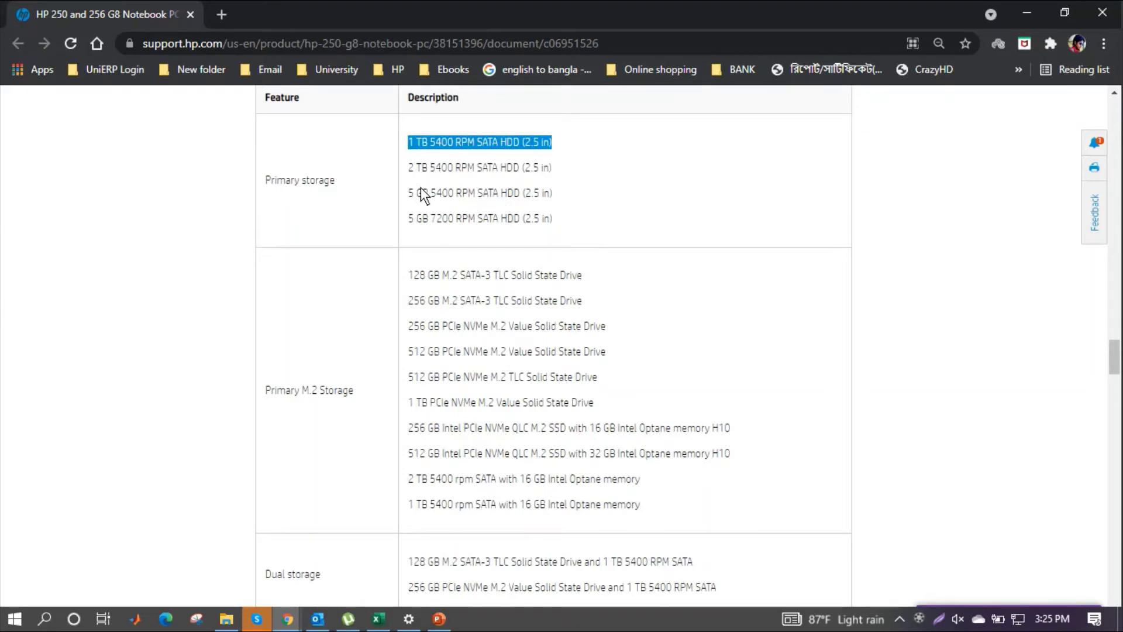
{"action": "left_click_drag", "start_coordinate": [409, 167], "coordinate": [566, 157]}
{"action": "left_click", "coordinate": [566, 157]}
{"action": "left_click_drag", "start_coordinate": [423, 193], "coordinate": [496, 188]}
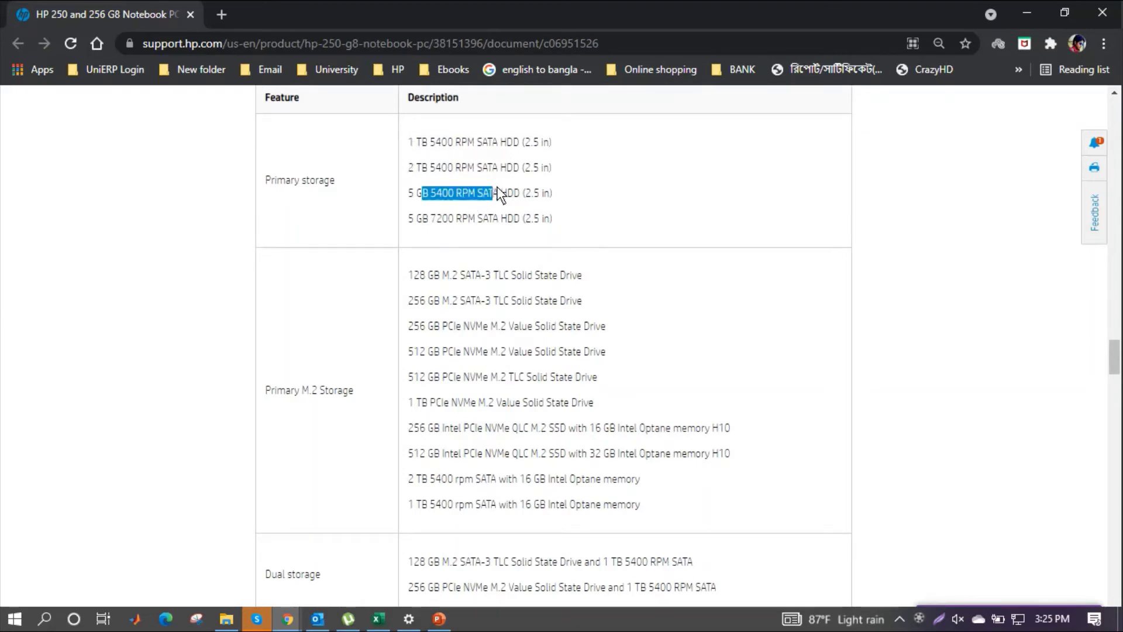
{"action": "left_click_drag", "start_coordinate": [416, 218], "coordinate": [478, 219]}
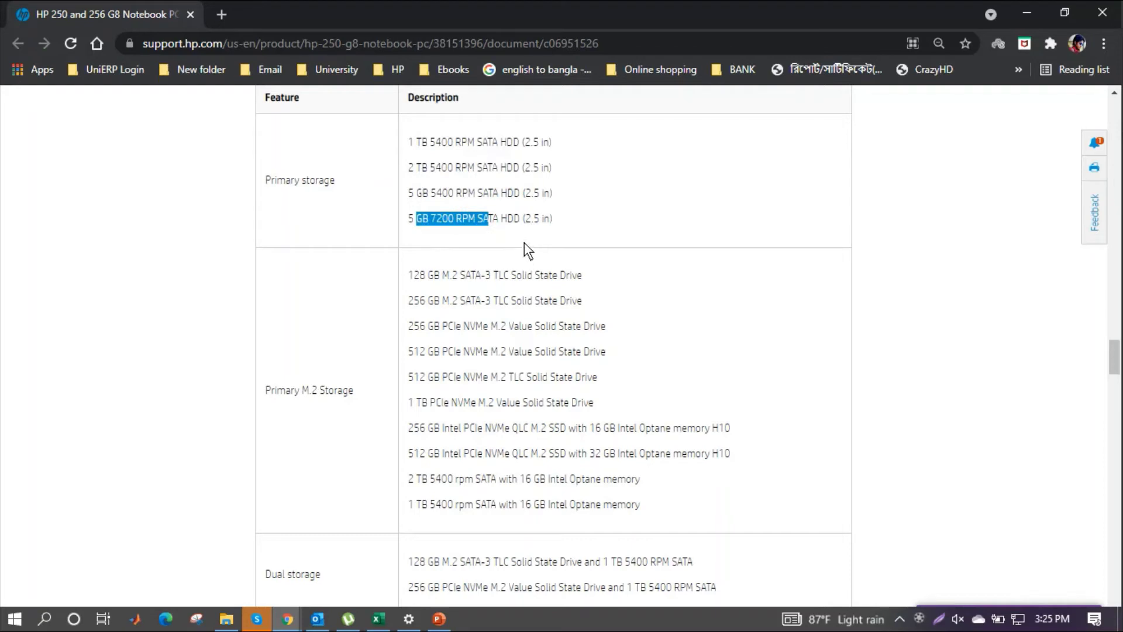
- Highlight the Primary M.2 Storage label and the 128 GB, 256 GB, 512 GB and 1 TB drives
{"action": "left_click_drag", "start_coordinate": [265, 390], "coordinate": [344, 390]}
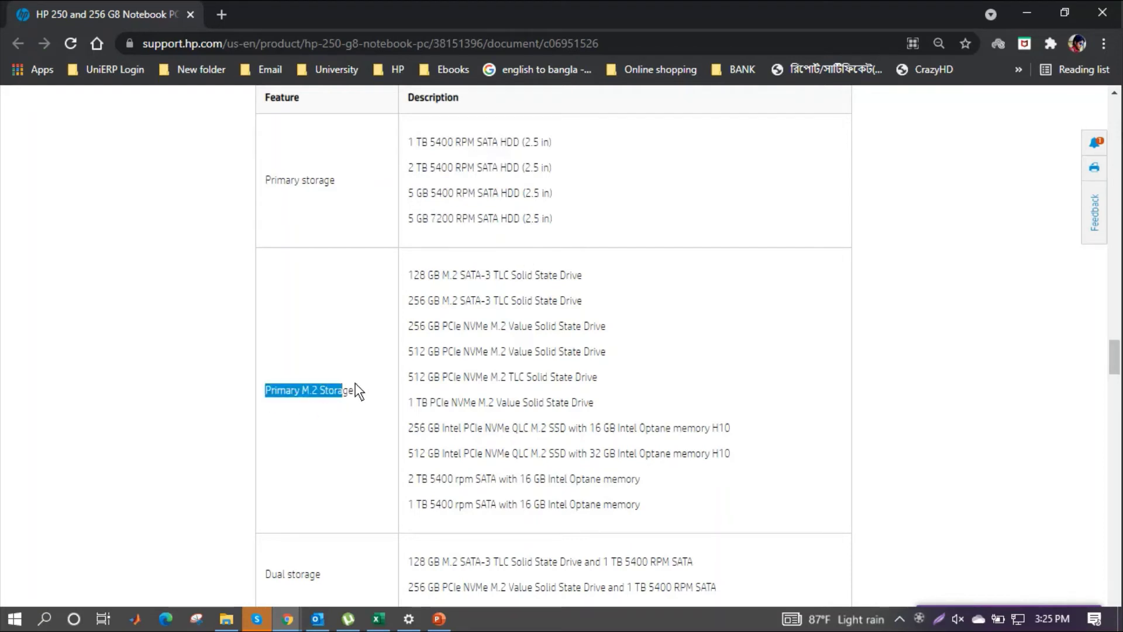
{"action": "mouse_move", "coordinate": [411, 278]}
{"action": "left_mouse_down"}
{"action": "mouse_move", "coordinate": [604, 290]}
{"action": "mouse_move", "coordinate": [602, 279]}
{"action": "left_mouse_up"}
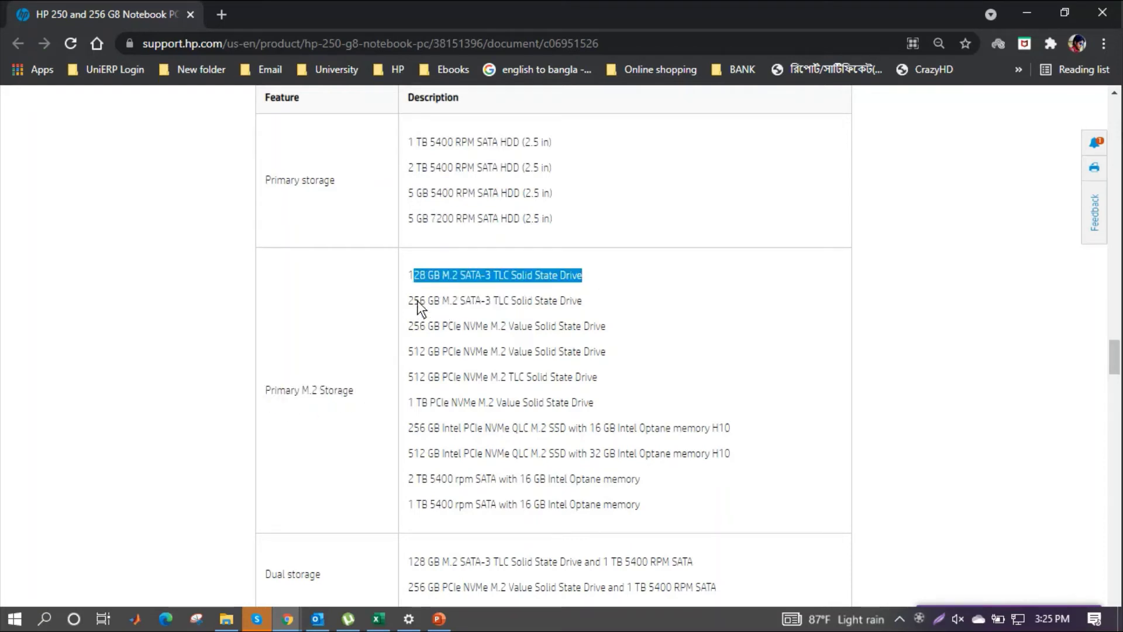
{"action": "left_click_drag", "start_coordinate": [419, 301], "coordinate": [582, 299]}
{"action": "scroll", "coordinate": [581, 289], "scroll_direction": "down", "scroll_amount": 1}
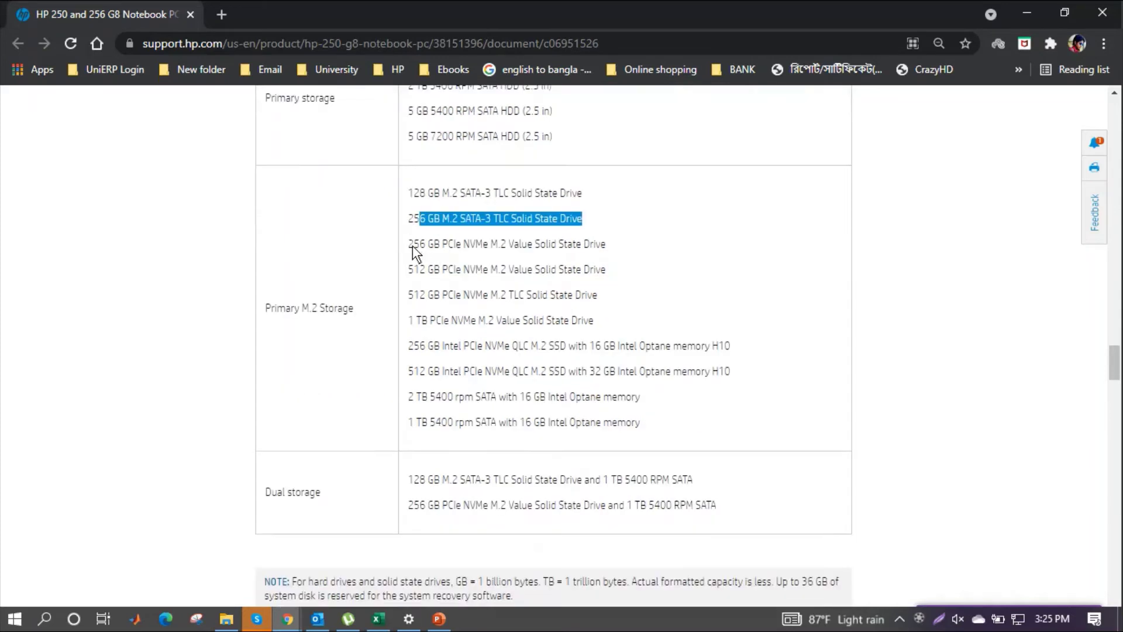
{"action": "mouse_move", "coordinate": [413, 245]}
{"action": "left_mouse_down"}
{"action": "mouse_move", "coordinate": [537, 266]}
{"action": "mouse_move", "coordinate": [540, 252]}
{"action": "left_mouse_up"}
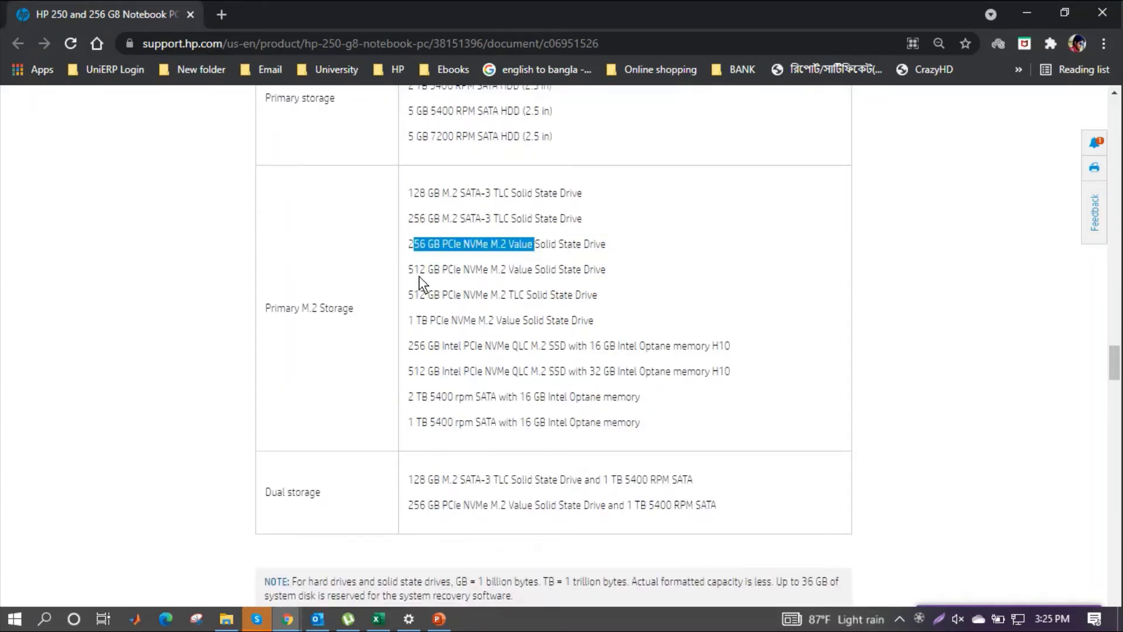
{"action": "left_click_drag", "start_coordinate": [409, 272], "coordinate": [527, 273]}
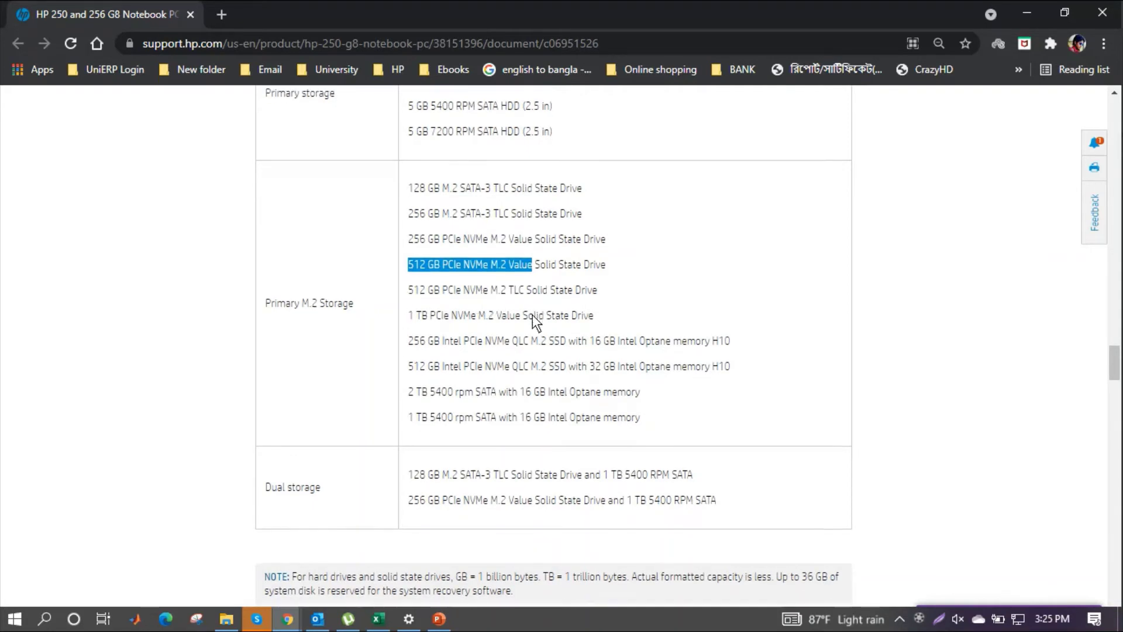
{"action": "scroll", "coordinate": [533, 315], "scroll_direction": "down", "scroll_amount": 1}
{"action": "left_click_drag", "start_coordinate": [412, 242], "coordinate": [614, 244]}
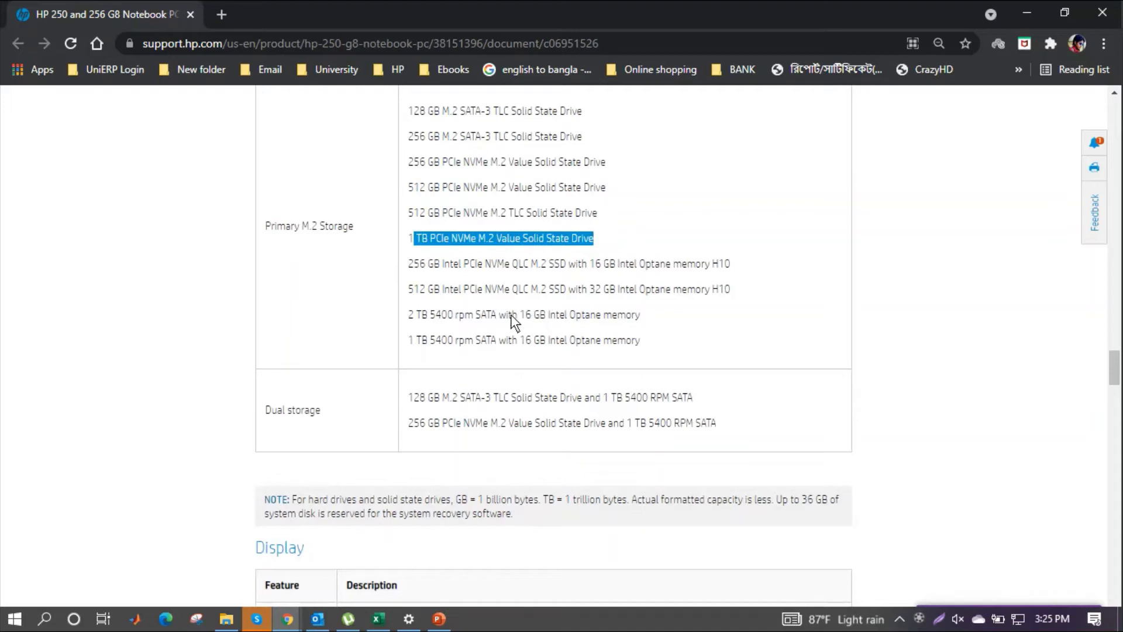
- Highlight the 2 TB 5400 rpm SATA line and the 128 GB and 256 GB dual storage options
{"action": "left_click_drag", "start_coordinate": [408, 314], "coordinate": [479, 319]}
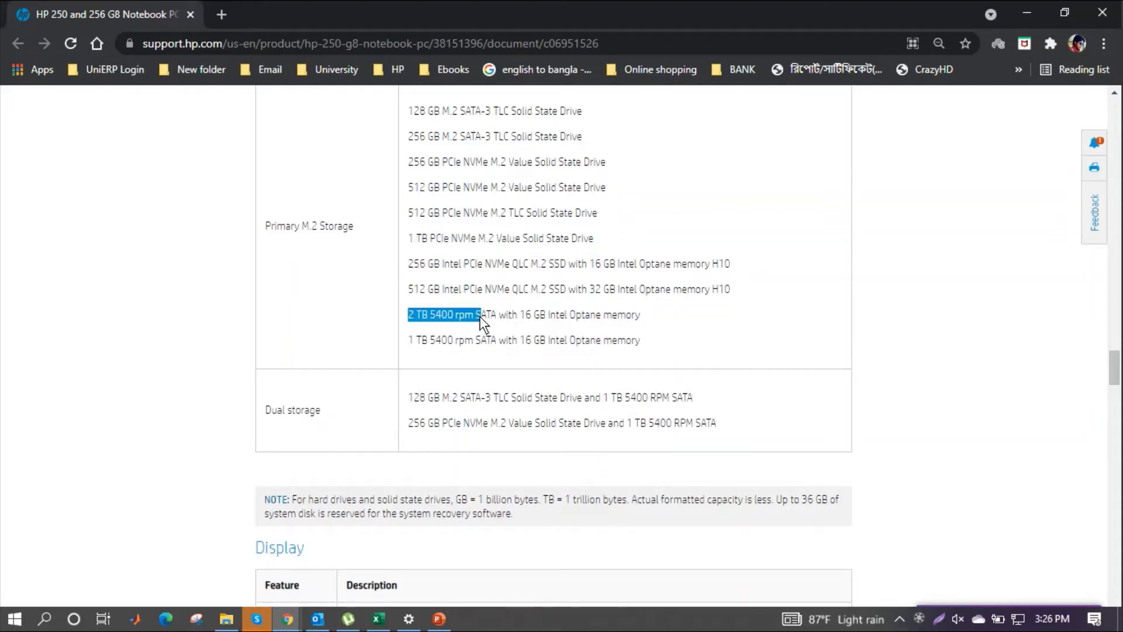
{"action": "left_click_drag", "start_coordinate": [480, 319], "coordinate": [637, 307]}
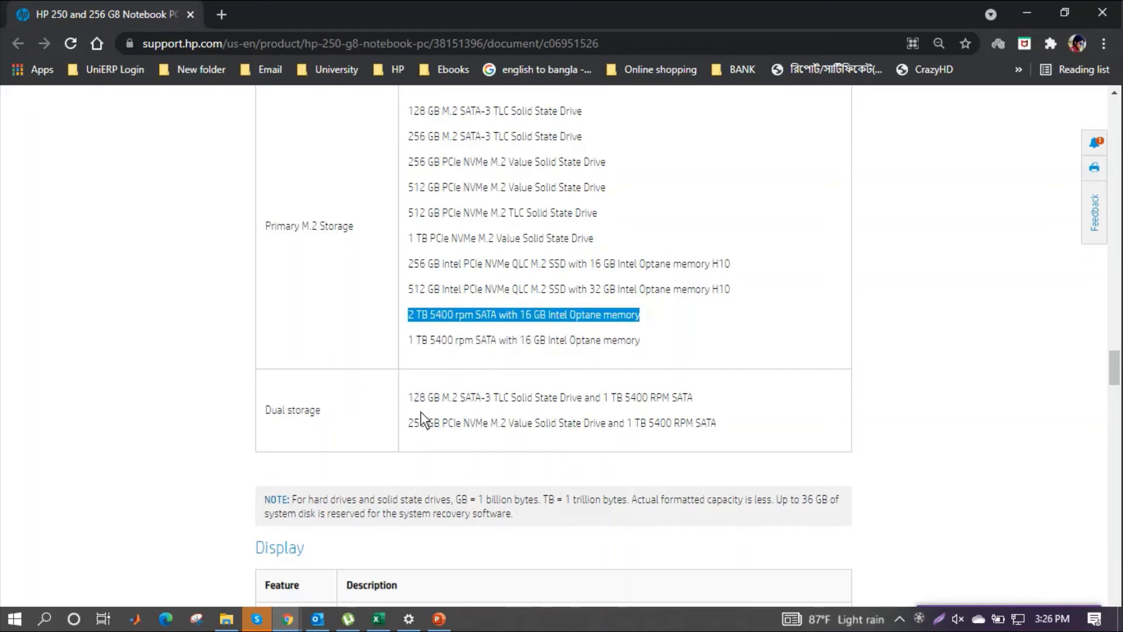
{"action": "left_click", "coordinate": [339, 419]}
{"action": "left_click_drag", "start_coordinate": [413, 405], "coordinate": [700, 400]}
{"action": "left_click_drag", "start_coordinate": [409, 423], "coordinate": [705, 424]}
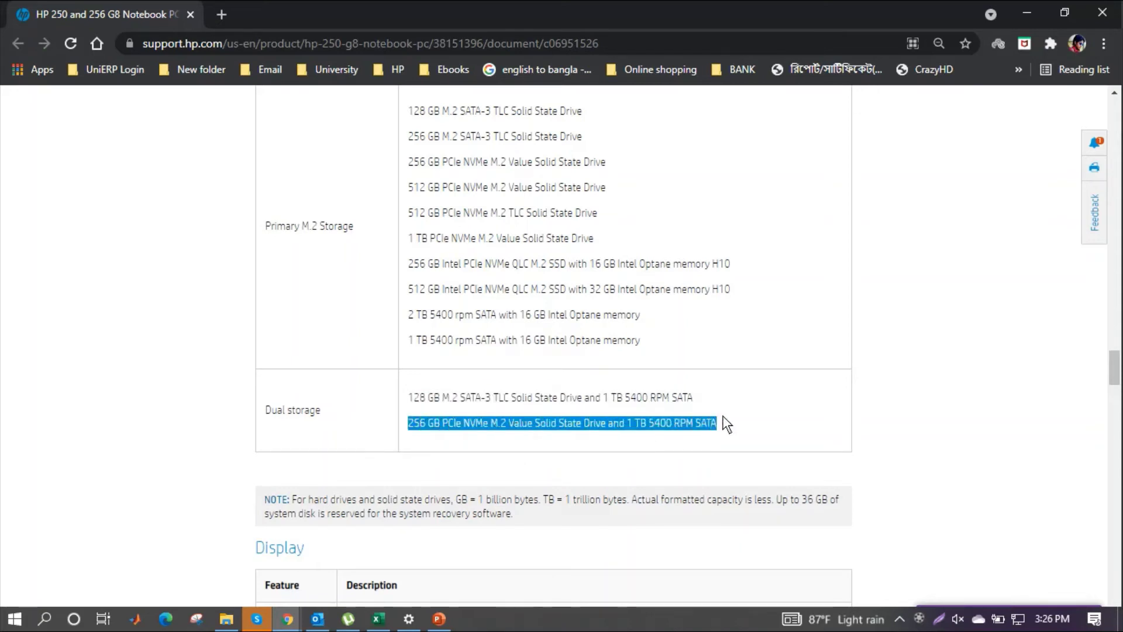
{"action": "scroll", "coordinate": [730, 409], "scroll_direction": "down", "scroll_amount": 1}
{"action": "scroll", "coordinate": [554, 363], "scroll_direction": "down", "scroll_amount": 2}
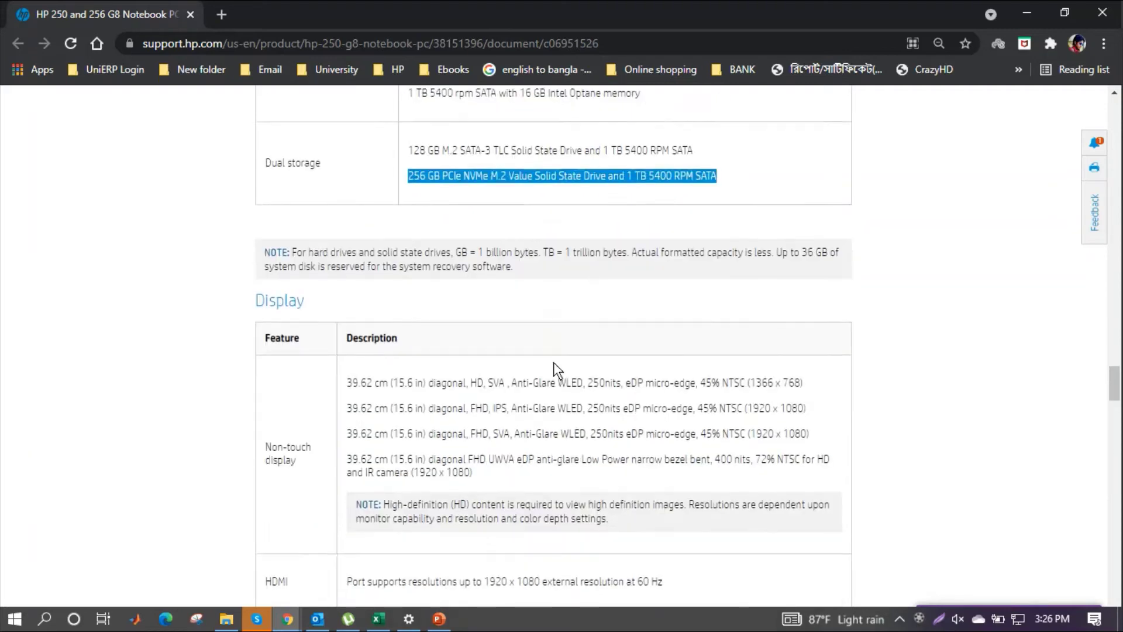
{"action": "scroll", "coordinate": [554, 362], "scroll_direction": "down", "scroll_amount": 2}
{"action": "left_click_drag", "start_coordinate": [264, 279], "coordinate": [295, 307]}
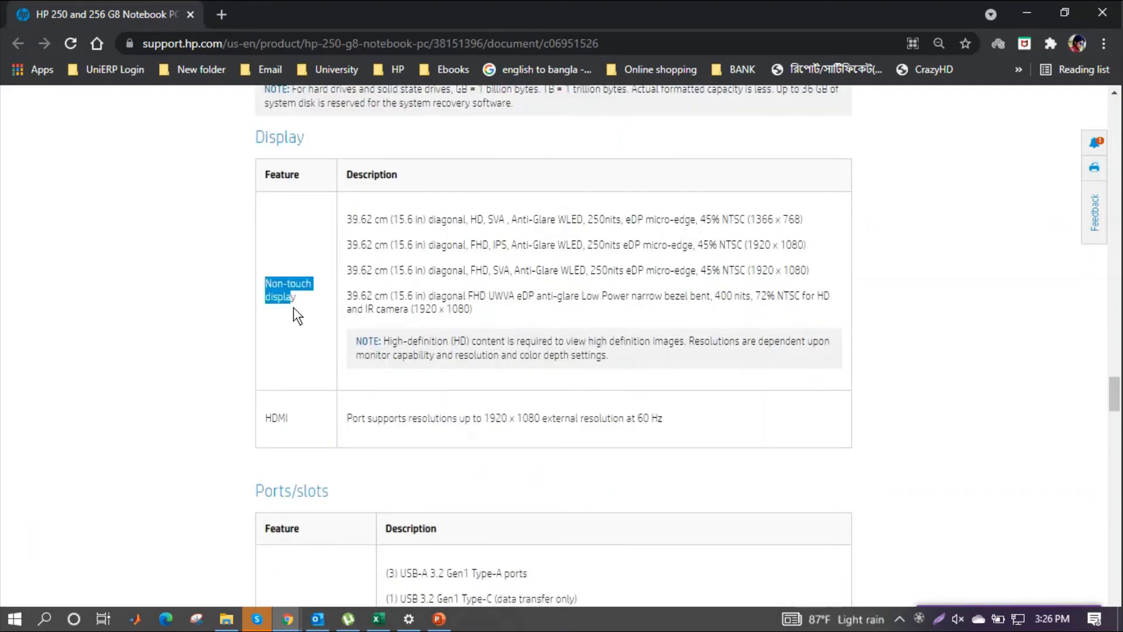
{"action": "scroll", "coordinate": [355, 322], "scroll_direction": "down", "scroll_amount": 1}
{"action": "scroll", "coordinate": [324, 334], "scroll_direction": "down", "scroll_amount": 1}
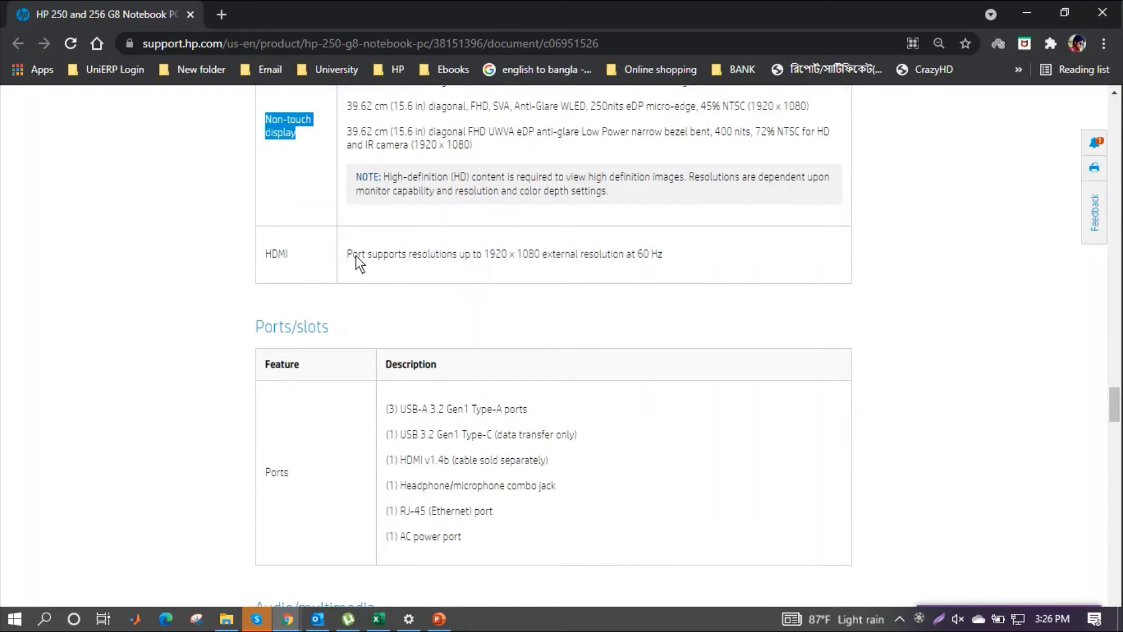
- Highlight the HDMI description noting 1920 × 1080 at 60 Hz resolution
{"action": "left_click_drag", "start_coordinate": [351, 256], "coordinate": [666, 265]}
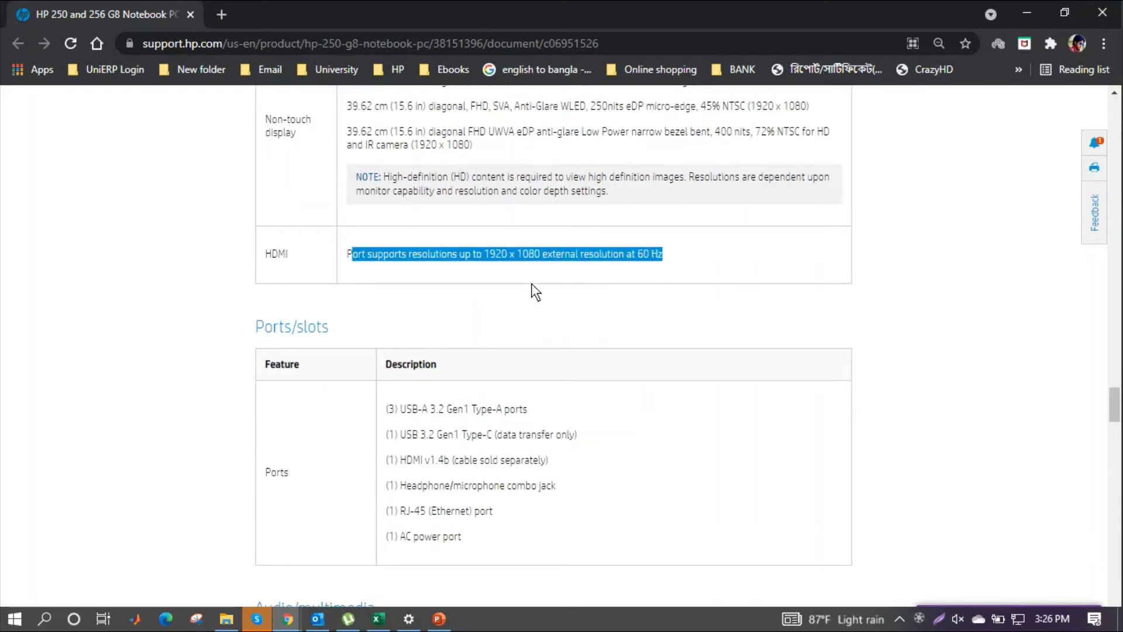
{"action": "scroll", "coordinate": [358, 325], "scroll_direction": "down", "scroll_amount": 2}
- Highlight the USB-A 3.2, USB Type-C, HDMI 1.4b, headphone/microphone combo and RJ-45 port lines
{"action": "left_click_drag", "start_coordinate": [386, 246], "coordinate": [539, 230]}
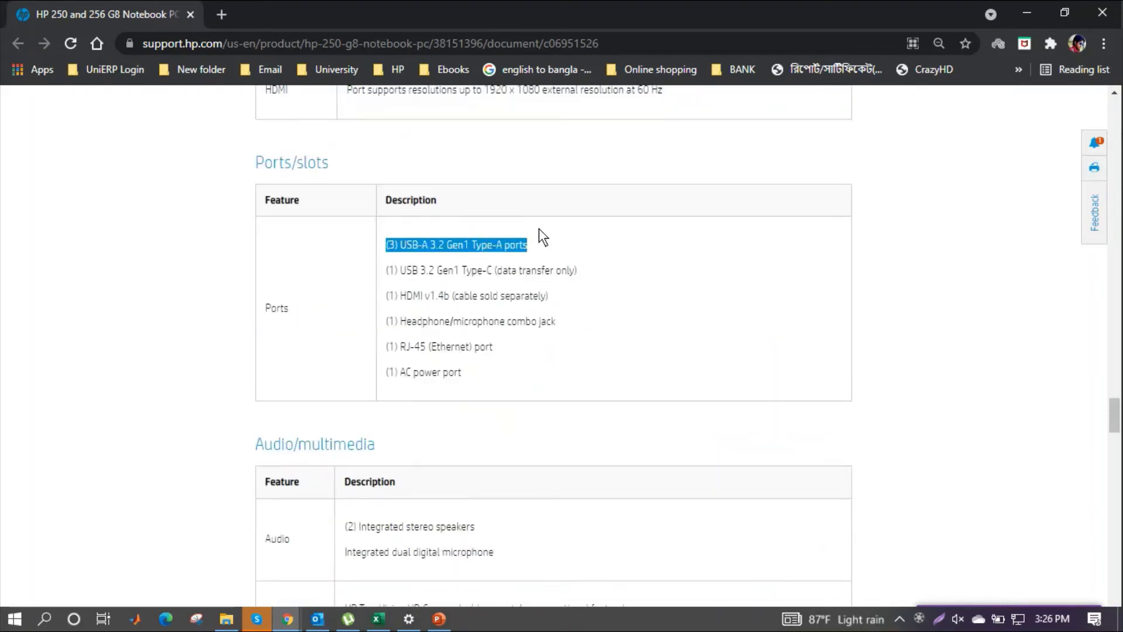
{"action": "left_click_drag", "start_coordinate": [385, 272], "coordinate": [566, 278]}
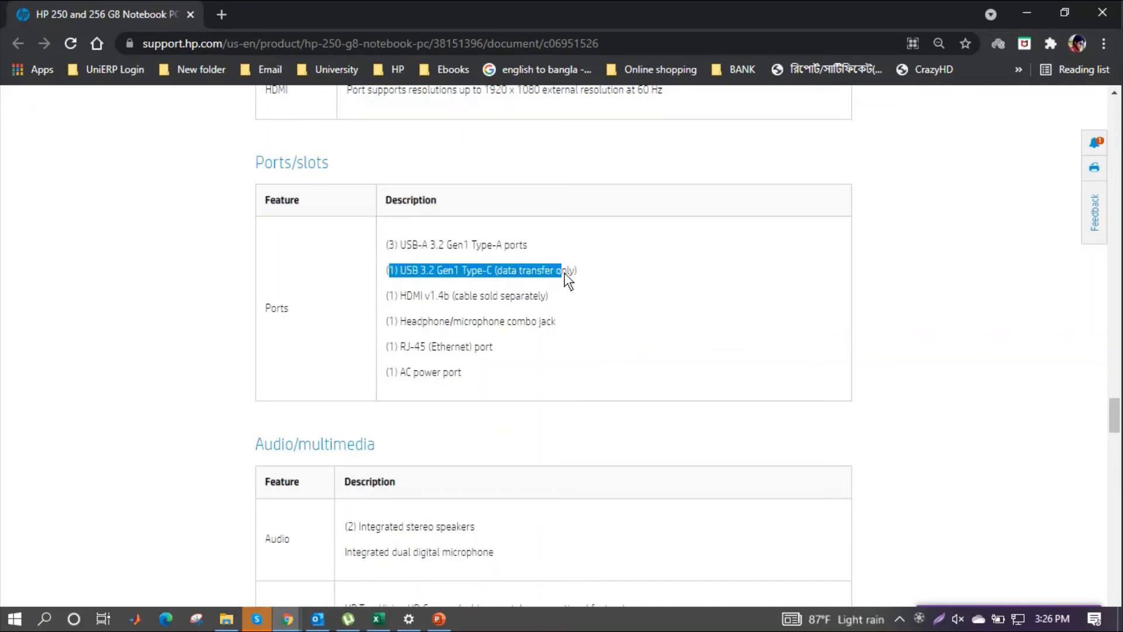
{"action": "left_click_drag", "start_coordinate": [408, 295], "coordinate": [524, 296]}
{"action": "left_click_drag", "start_coordinate": [396, 322], "coordinate": [557, 323]}
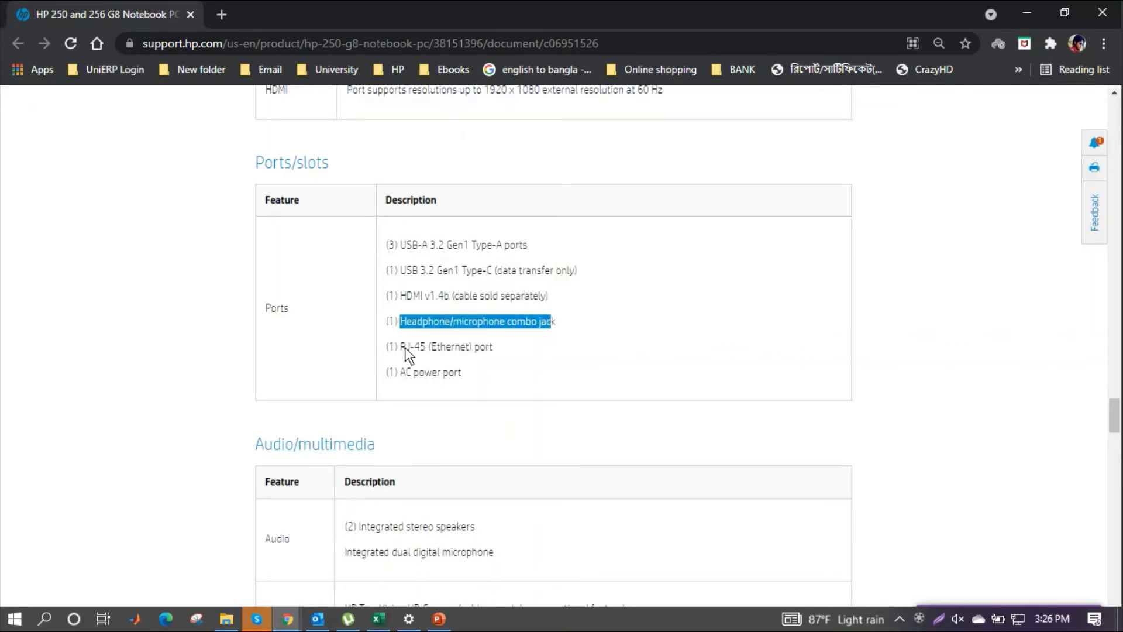
{"action": "left_click_drag", "start_coordinate": [405, 346], "coordinate": [499, 346]}
{"action": "left_click_drag", "start_coordinate": [395, 378], "coordinate": [491, 382]}
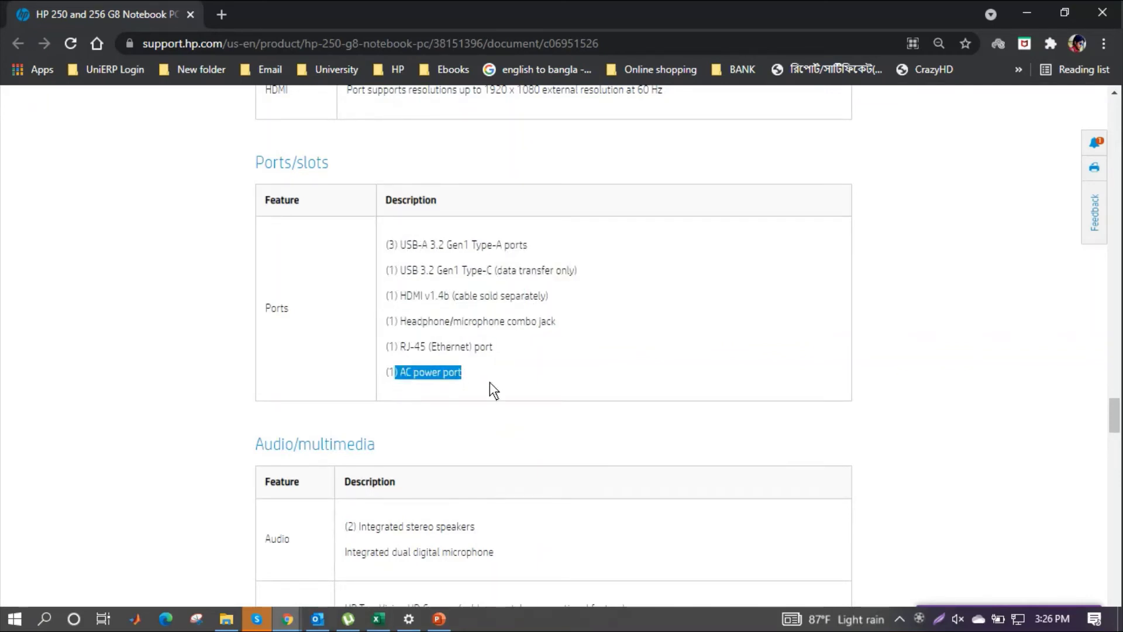
{"action": "scroll", "coordinate": [505, 360], "scroll_direction": "down", "scroll_amount": 3}
- Highlight the stereo speakers line, the HP TrueVision HD Camera description and the VGA webcam description
{"action": "left_click_drag", "start_coordinate": [340, 360], "coordinate": [499, 363]}
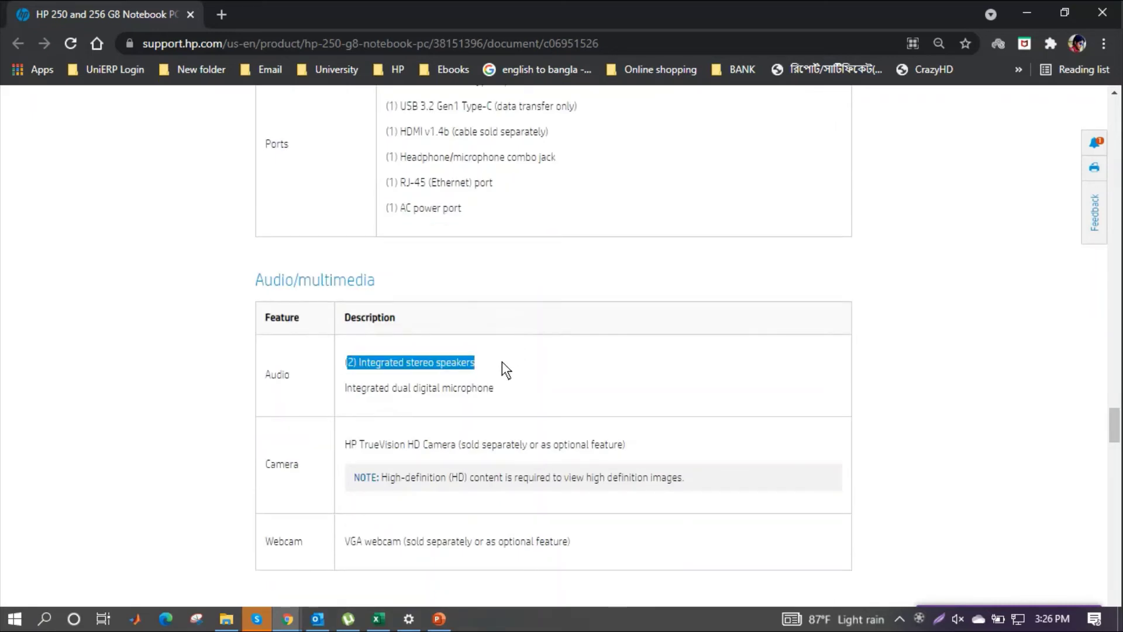
{"action": "scroll", "coordinate": [344, 317], "scroll_direction": "down", "scroll_amount": 1}
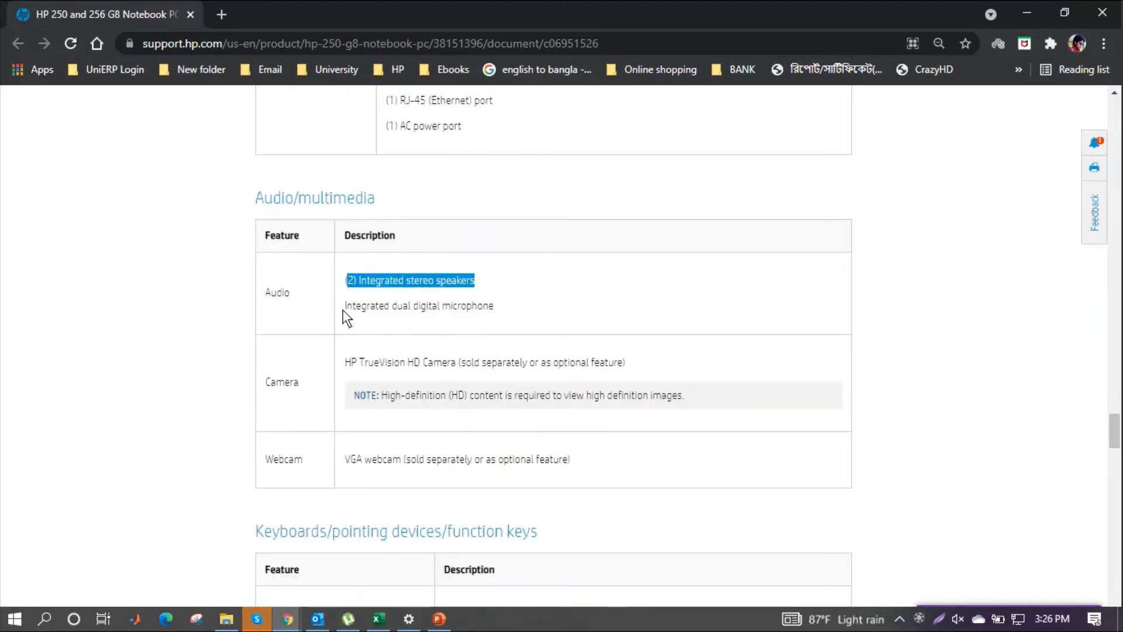
{"action": "left_click_drag", "start_coordinate": [343, 310], "coordinate": [499, 316]}
{"action": "scroll", "coordinate": [368, 374], "scroll_direction": "down", "scroll_amount": 2}
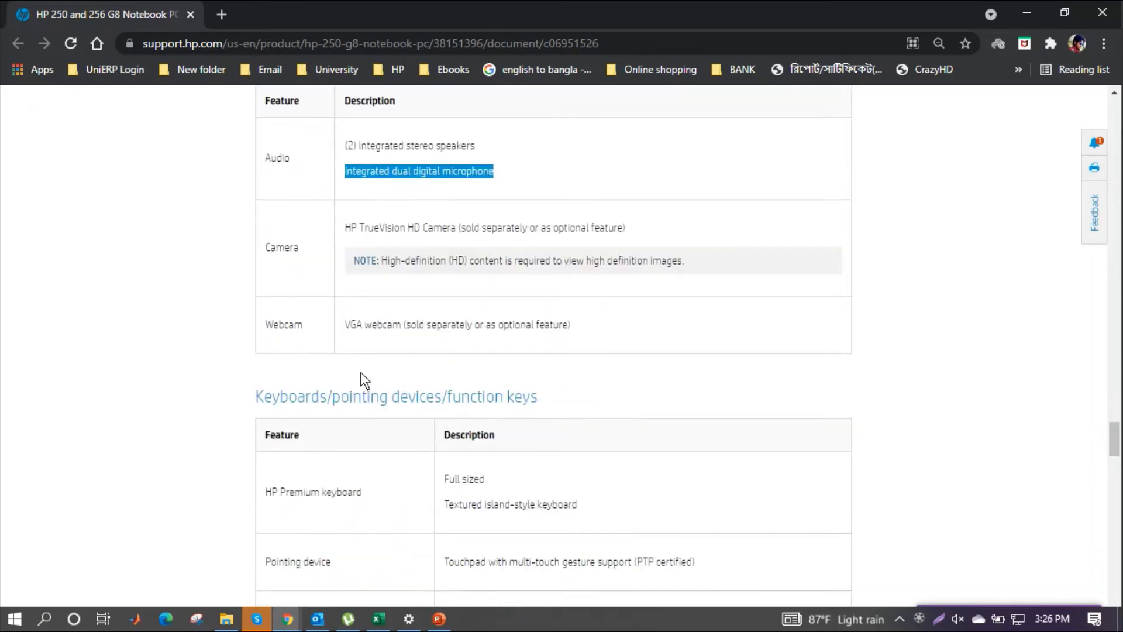
{"action": "left_click_drag", "start_coordinate": [347, 199], "coordinate": [607, 184]}
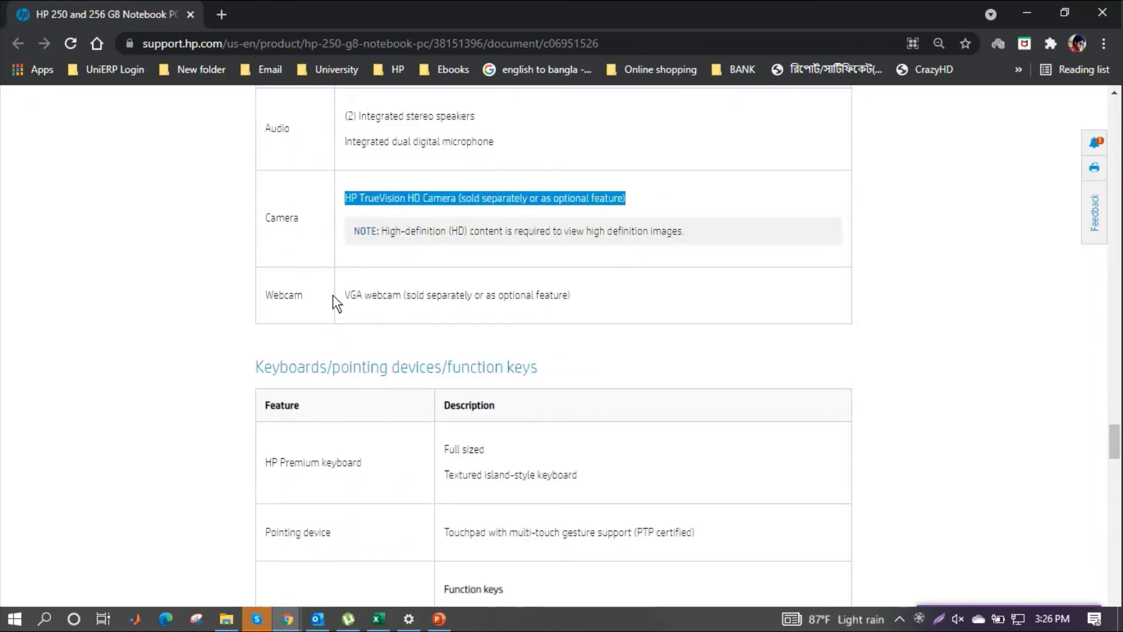
{"action": "scroll", "coordinate": [352, 298], "scroll_direction": "down", "scroll_amount": 1}
{"action": "left_click_drag", "start_coordinate": [381, 149], "coordinate": [501, 149]}
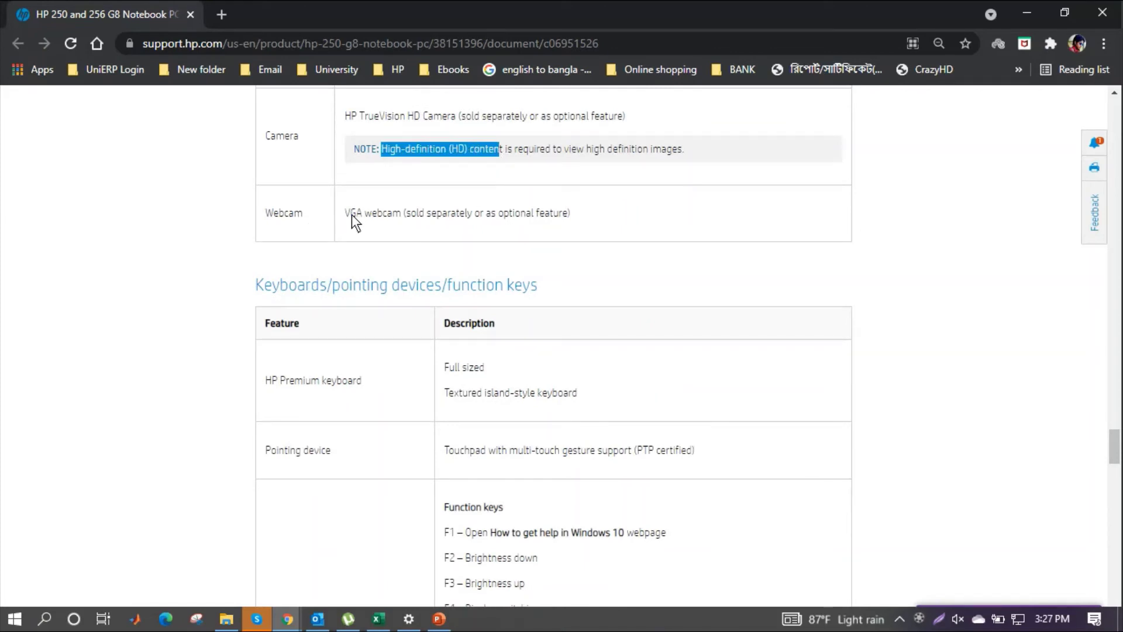
{"action": "left_click_drag", "start_coordinate": [346, 214], "coordinate": [590, 192]}
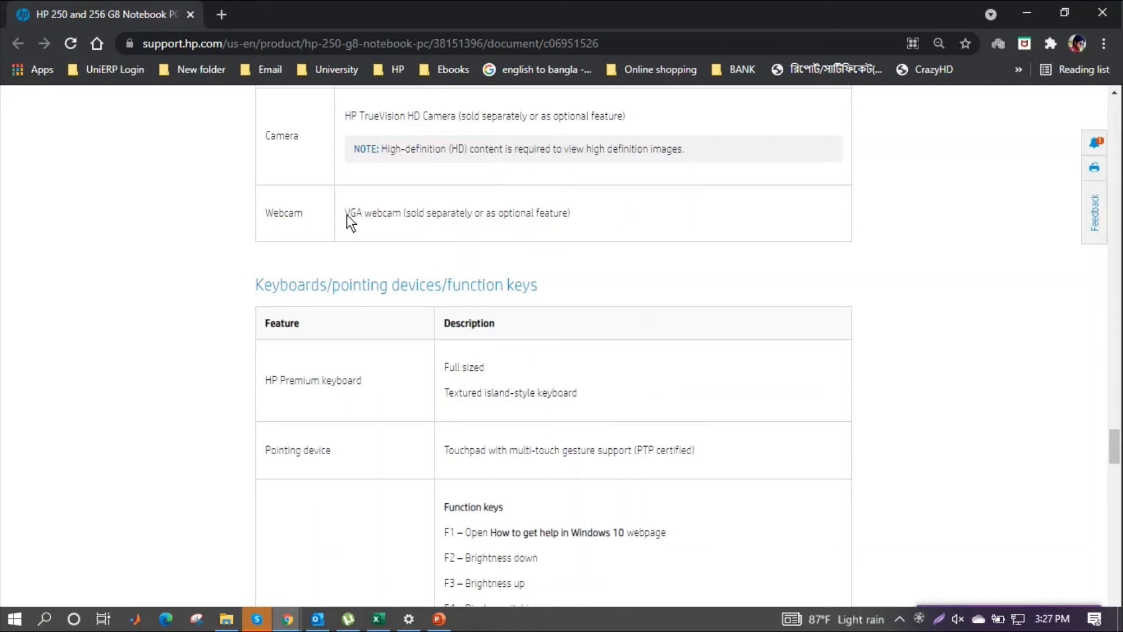
{"action": "left_click", "coordinate": [602, 216]}
{"action": "scroll", "coordinate": [544, 254], "scroll_direction": "down", "scroll_amount": 1}
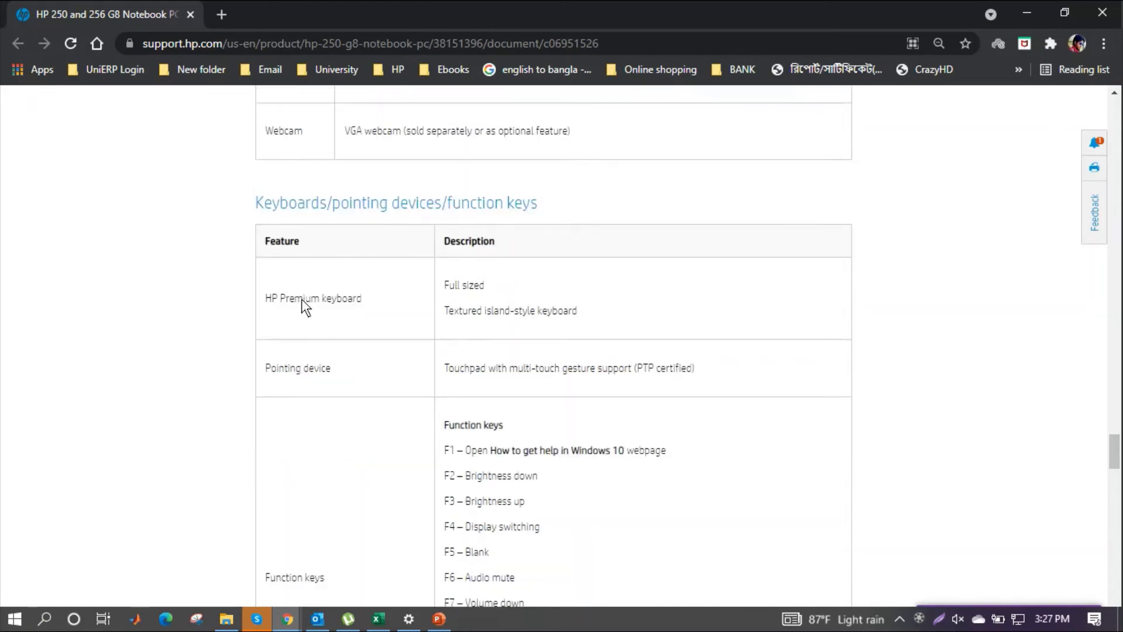
{"action": "scroll", "coordinate": [339, 318], "scroll_direction": "down", "scroll_amount": 1}
{"action": "left_click_drag", "start_coordinate": [443, 203], "coordinate": [523, 202]}
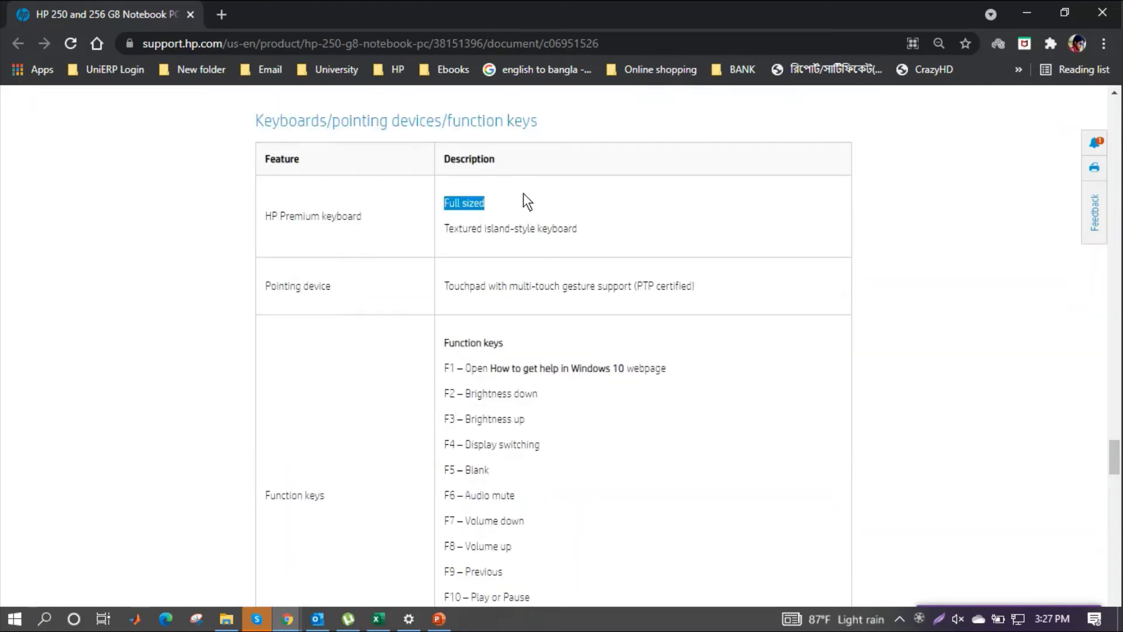
{"action": "scroll", "coordinate": [336, 308], "scroll_direction": "down", "scroll_amount": 1}
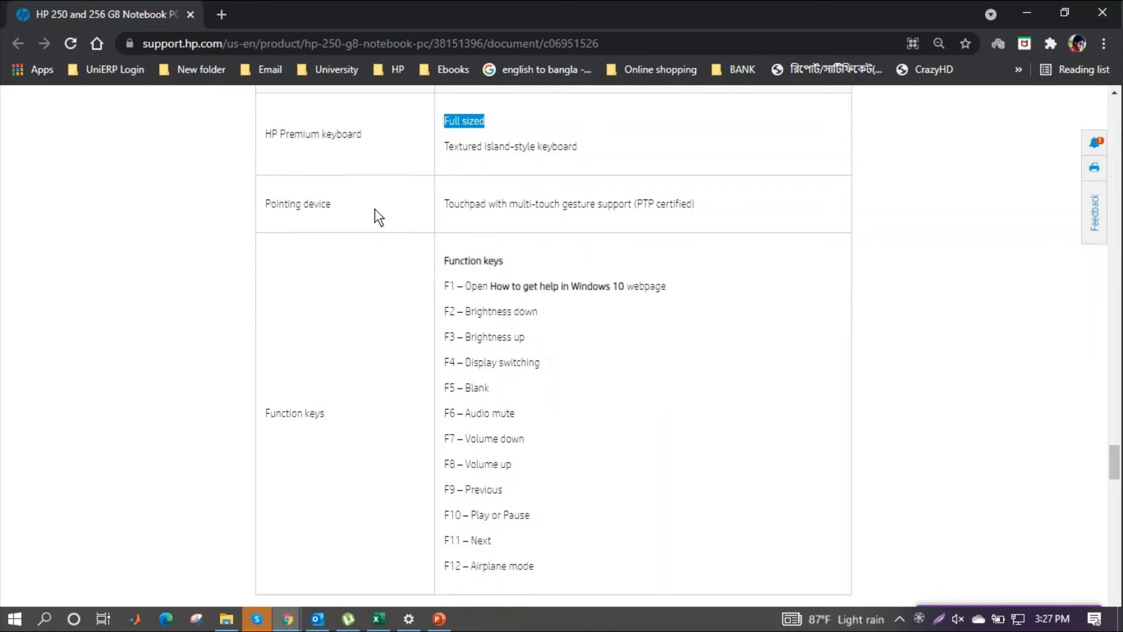
{"action": "left_click_drag", "start_coordinate": [443, 203], "coordinate": [700, 196]}
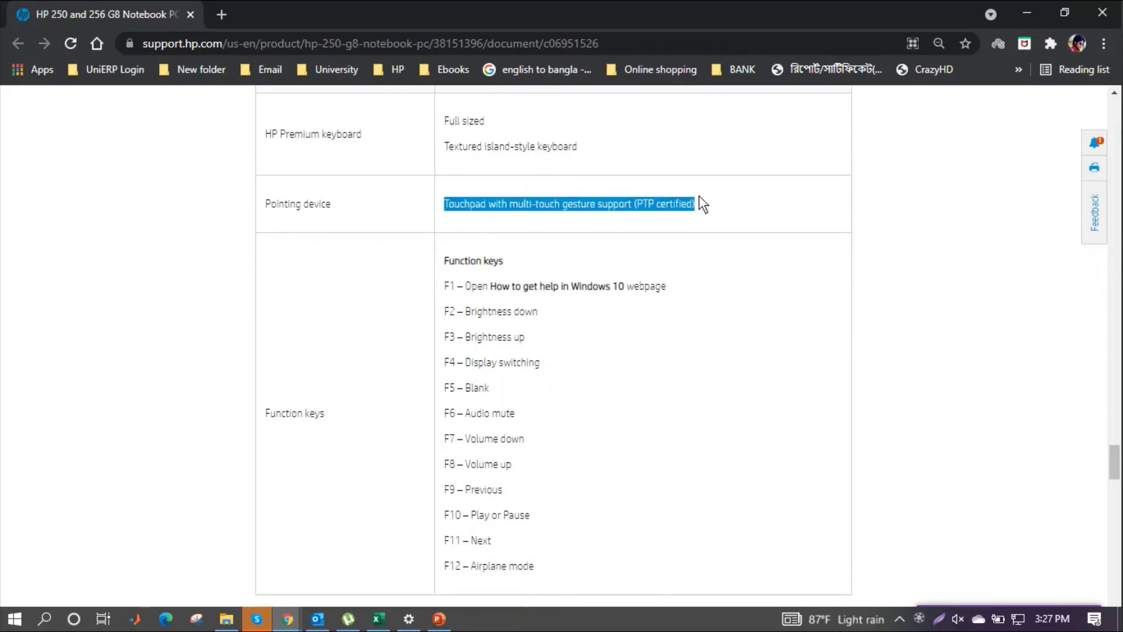
{"action": "scroll", "coordinate": [415, 308], "scroll_direction": "down", "scroll_amount": 1}
{"action": "scroll", "coordinate": [316, 294], "scroll_direction": "down", "scroll_amount": 1}
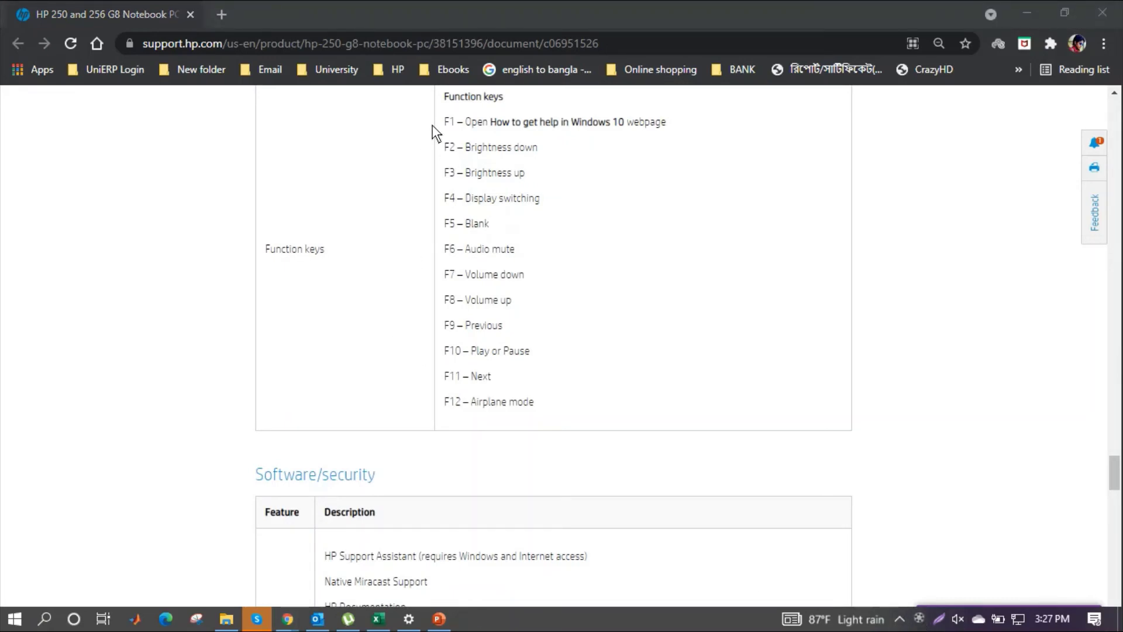
- Highlight the function key lines from F1 through F4 Display switching
{"action": "mouse_move", "coordinate": [435, 125]}
{"action": "left_mouse_down"}
{"action": "mouse_move", "coordinate": [602, 142]}
{"action": "mouse_move", "coordinate": [689, 116]}
{"action": "left_mouse_up"}
{"action": "left_click_drag", "start_coordinate": [444, 148], "coordinate": [551, 143]}
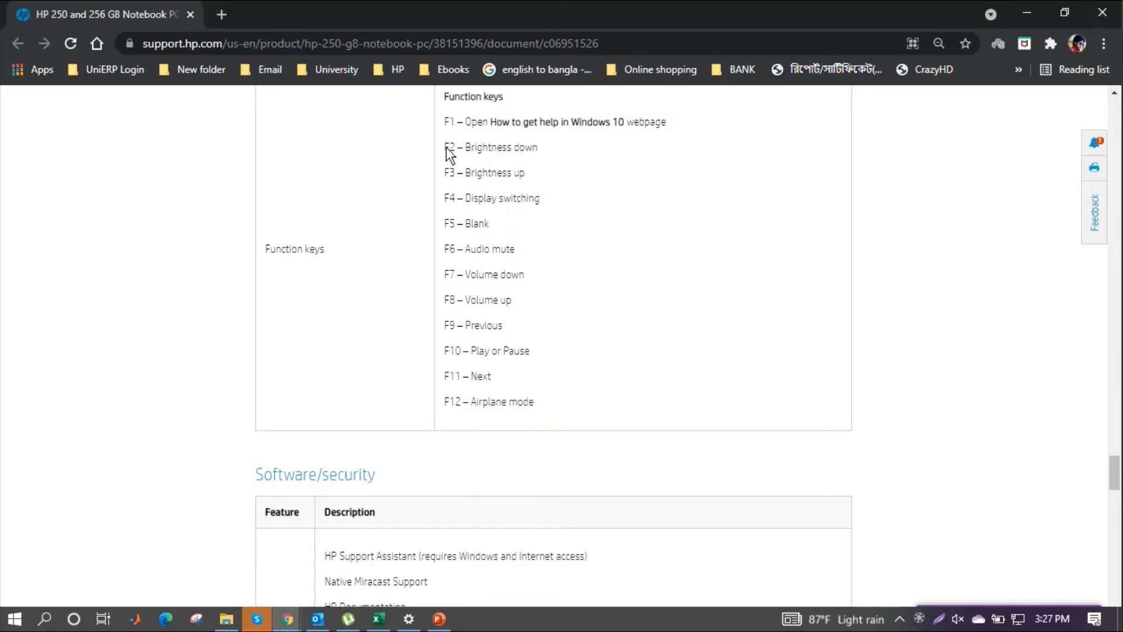
{"action": "left_click_drag", "start_coordinate": [446, 172], "coordinate": [526, 174]}
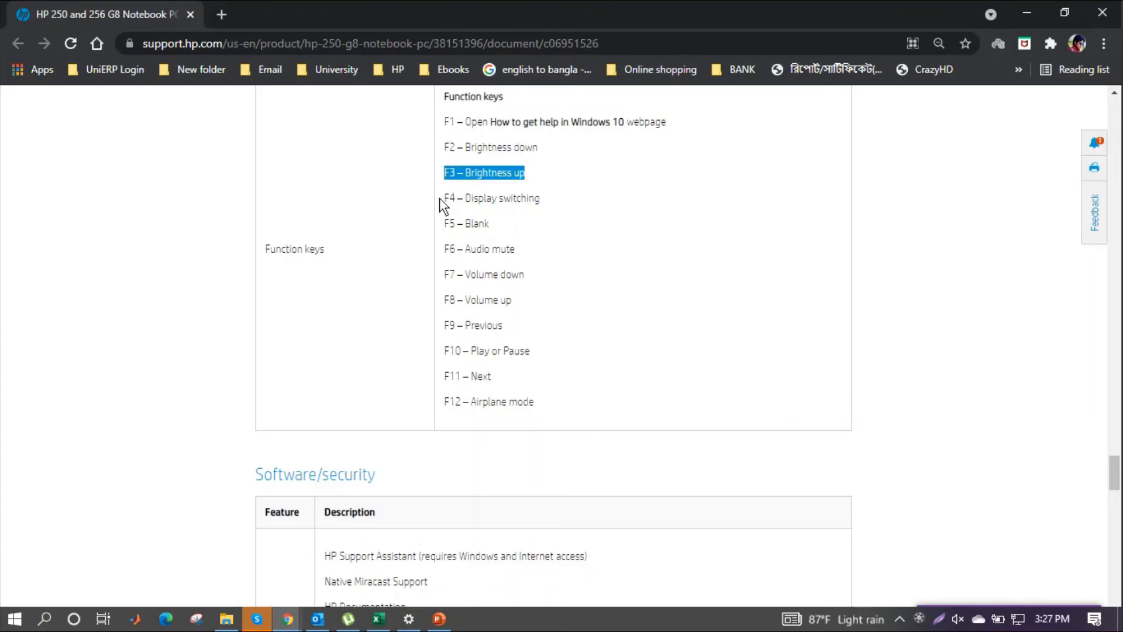
{"action": "left_click_drag", "start_coordinate": [441, 198], "coordinate": [576, 199]}
{"action": "left_click", "coordinate": [445, 231]}
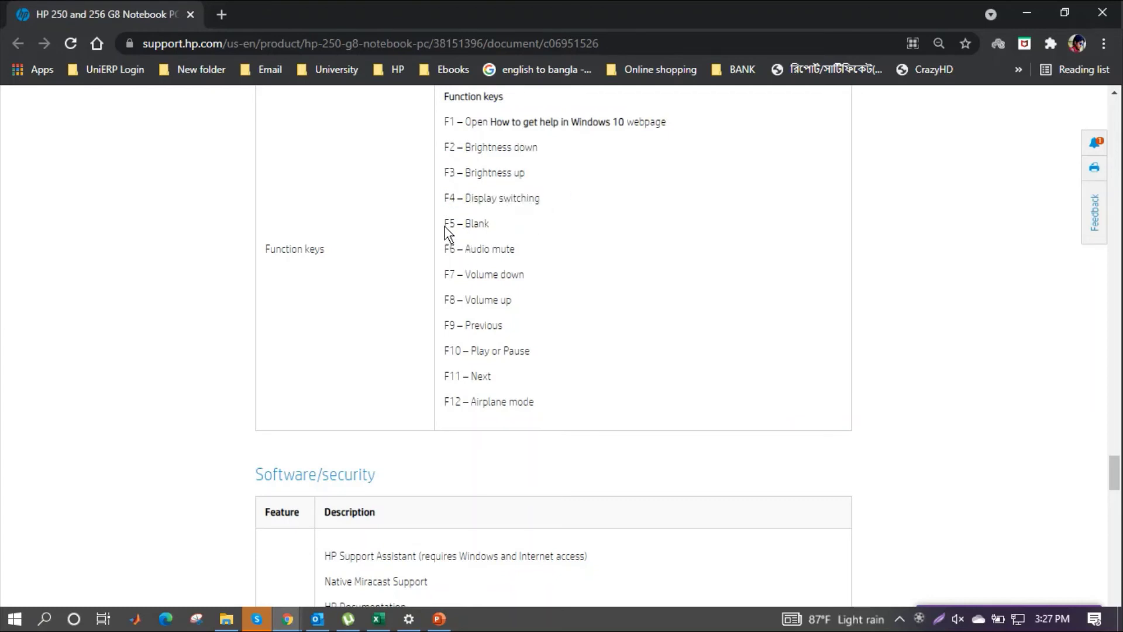
- Highlight the function key lines from F5 Blank through F11 Next
{"action": "left_click_drag", "start_coordinate": [446, 230], "coordinate": [514, 237]}
{"action": "left_click_drag", "start_coordinate": [446, 249], "coordinate": [532, 246]}
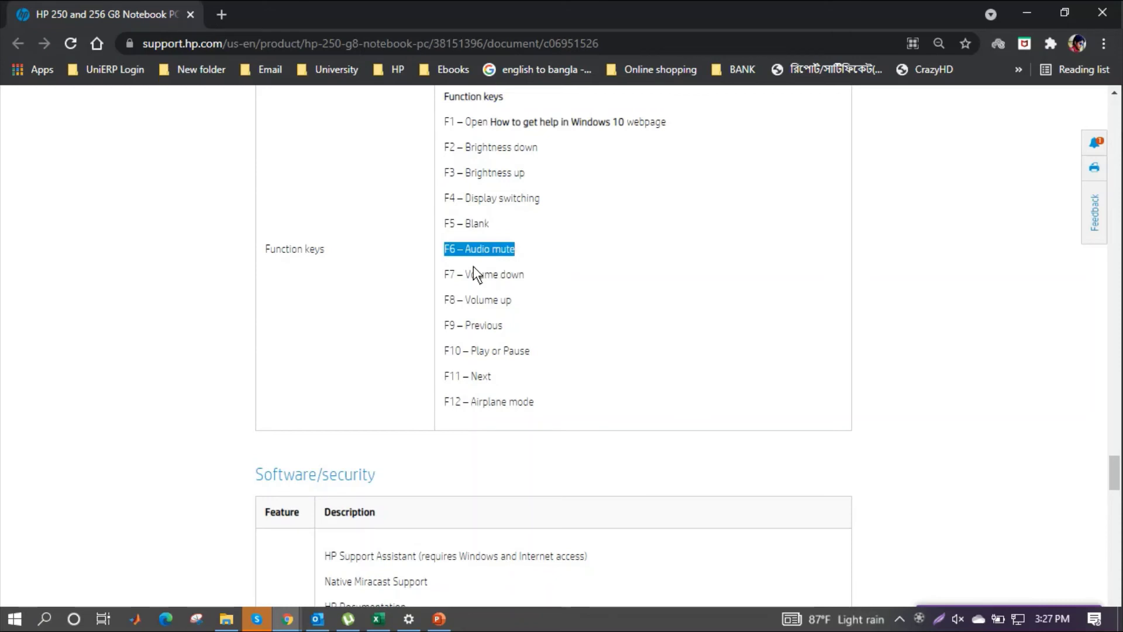
{"action": "left_click_drag", "start_coordinate": [444, 273], "coordinate": [544, 279]}
{"action": "left_click_drag", "start_coordinate": [441, 301], "coordinate": [514, 306]}
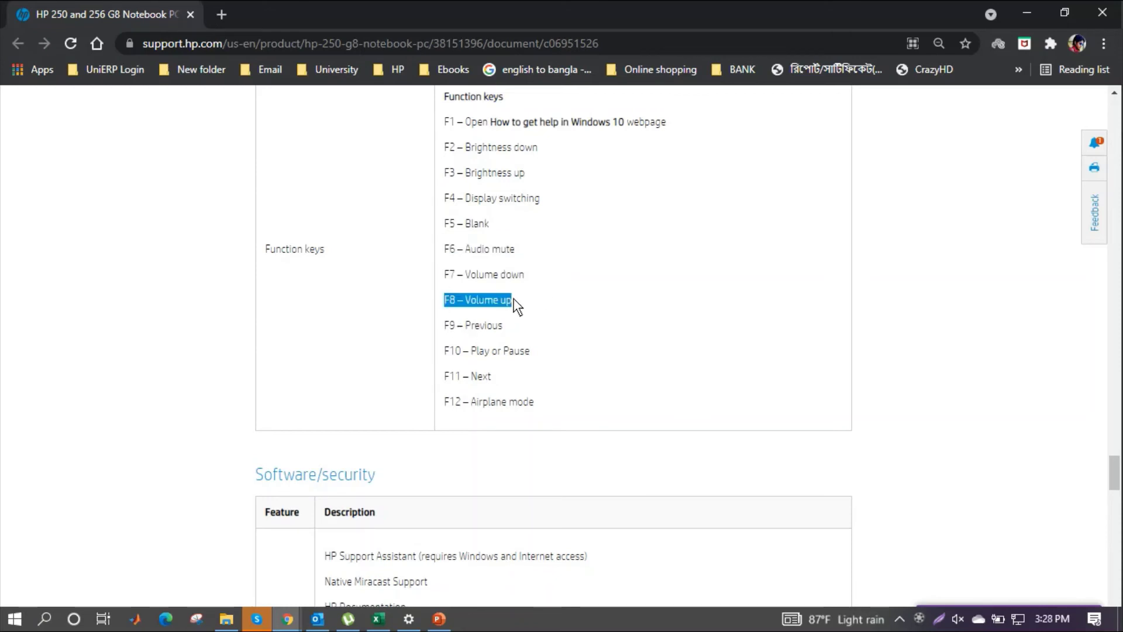
{"action": "left_click_drag", "start_coordinate": [450, 327], "coordinate": [516, 332]}
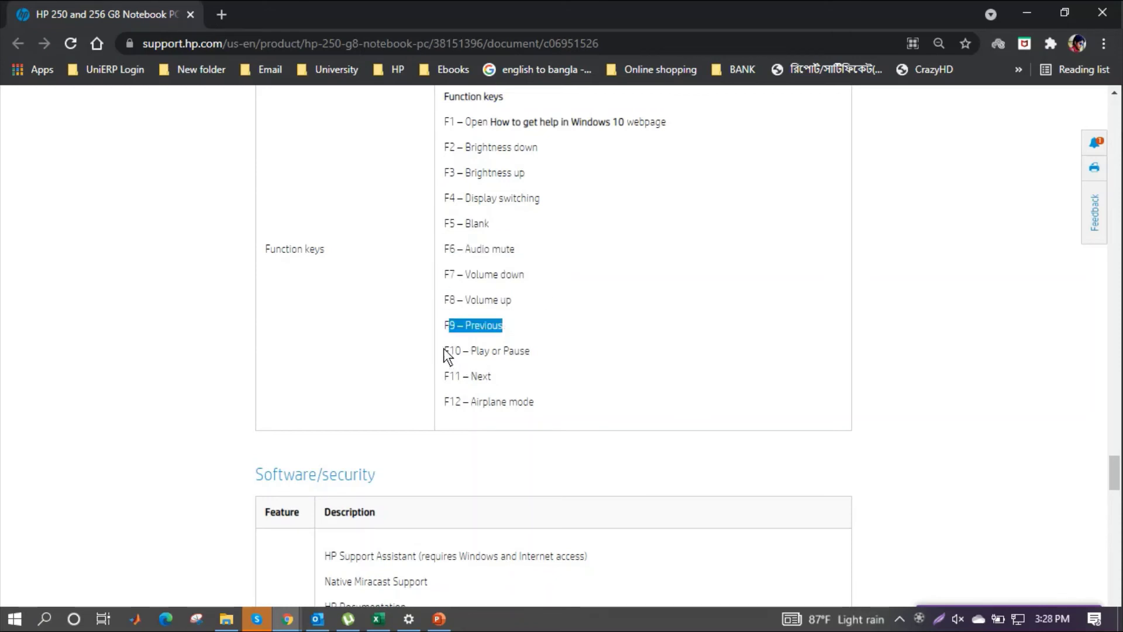
{"action": "left_click_drag", "start_coordinate": [443, 353], "coordinate": [550, 354]}
{"action": "left_click_drag", "start_coordinate": [446, 378], "coordinate": [500, 378]}
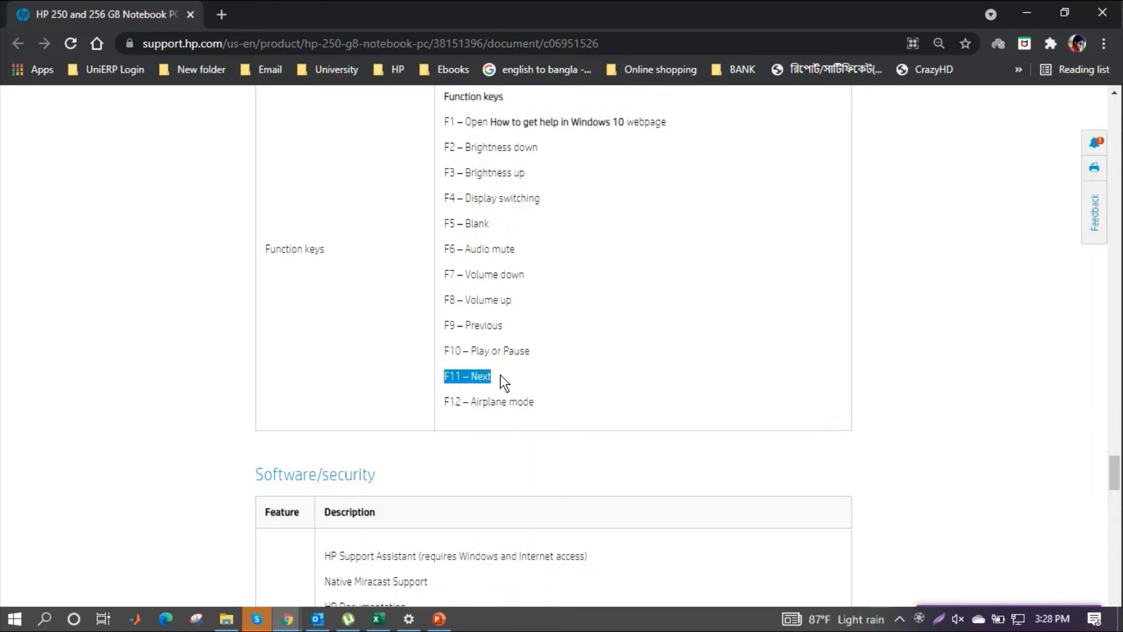
{"action": "left_click_drag", "start_coordinate": [446, 403], "coordinate": [562, 403]}
{"action": "scroll", "coordinate": [559, 367], "scroll_direction": "down", "scroll_amount": 2}
{"action": "scroll", "coordinate": [519, 371], "scroll_direction": "down", "scroll_amount": 4}
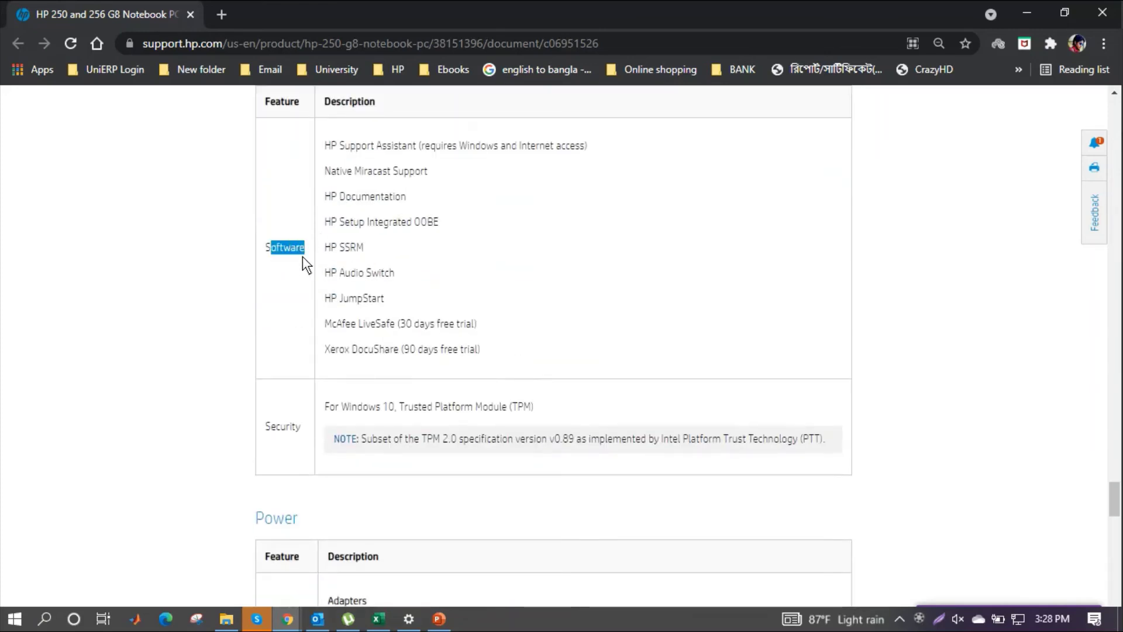
- Highlight the software entries from the first two through HP SSRM and HP Audio Switch
{"action": "left_click_drag", "start_coordinate": [325, 146], "coordinate": [470, 172]}
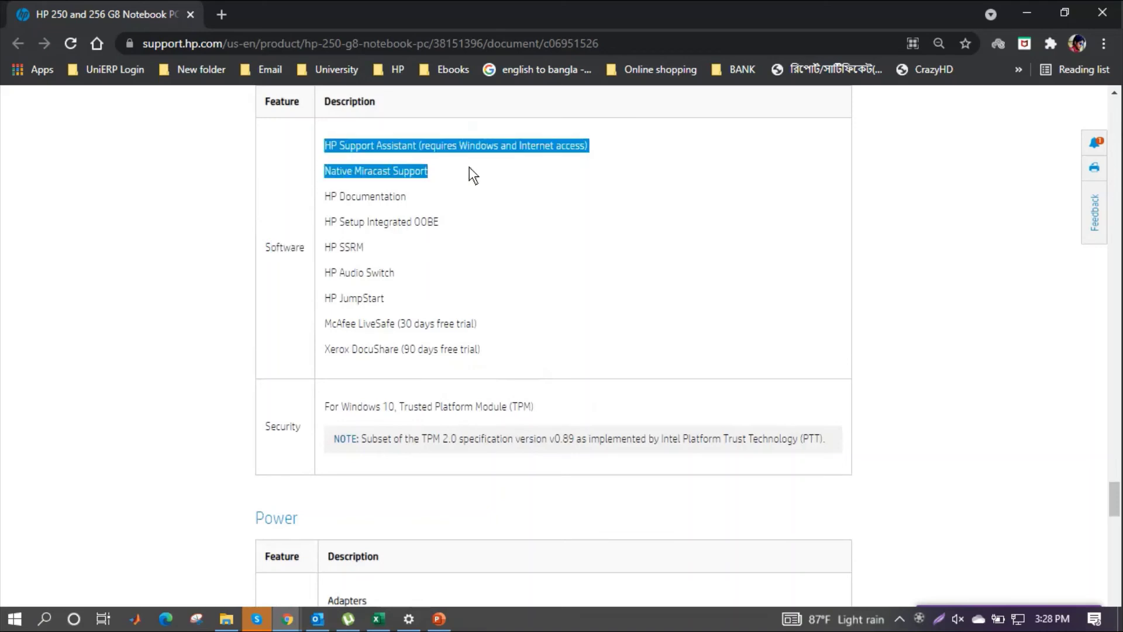
{"action": "left_click", "coordinate": [380, 197]}
{"action": "left_click_drag", "start_coordinate": [331, 168], "coordinate": [411, 190]}
{"action": "left_click", "coordinate": [372, 216]}
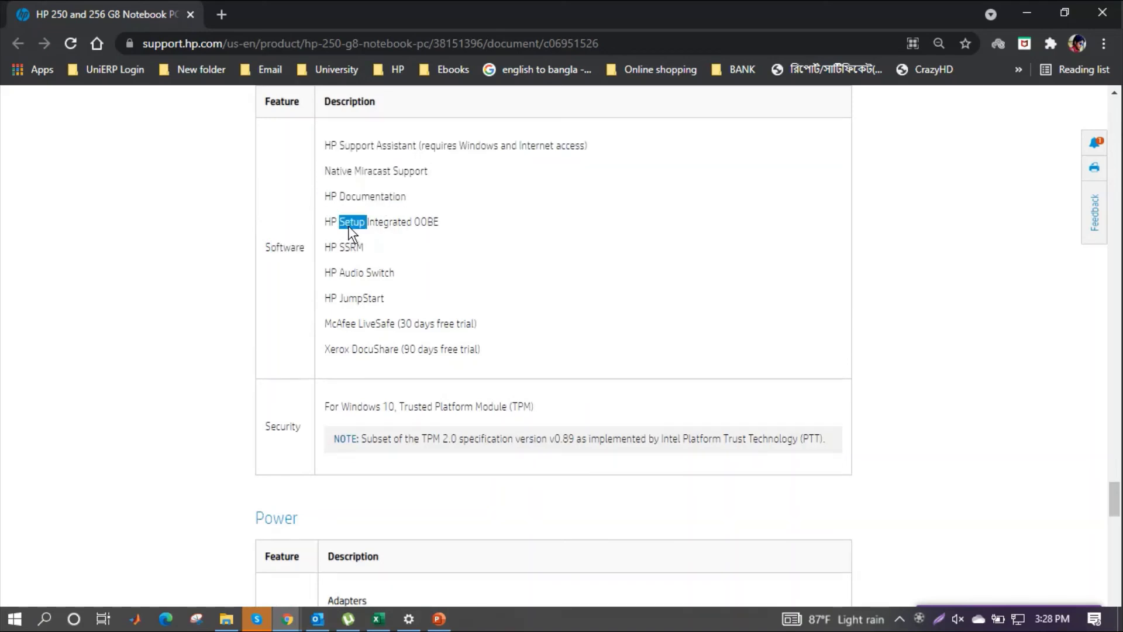
{"action": "triple_click", "coordinate": [351, 230]}
{"action": "triple_click", "coordinate": [356, 253]}
{"action": "triple_click", "coordinate": [356, 274]}
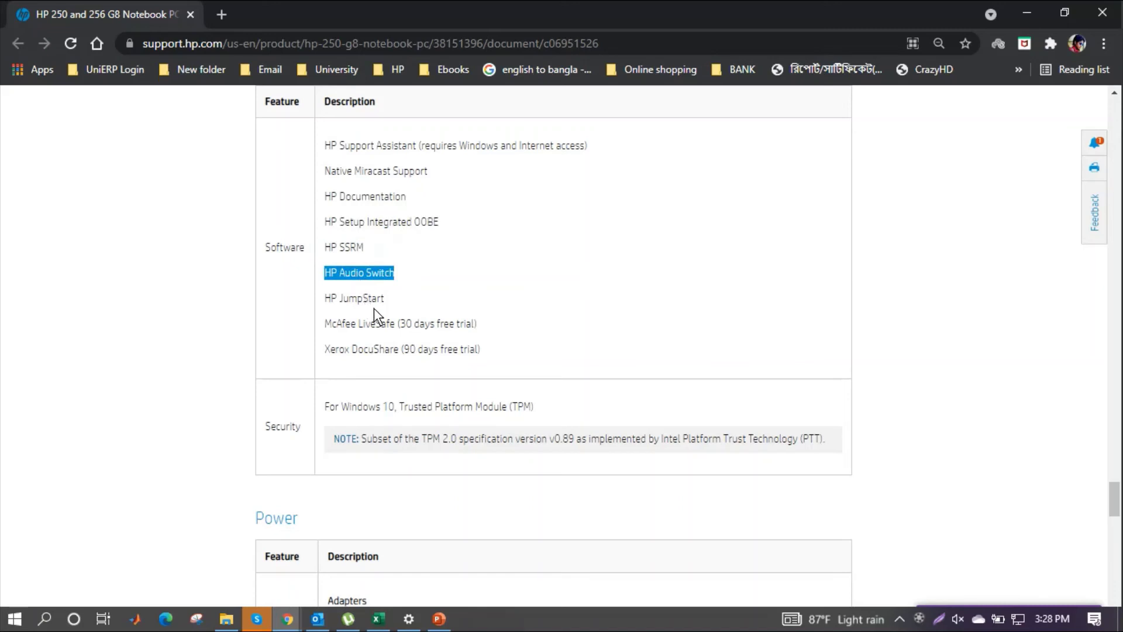
- Highlight HP JumpStart, McAfee LiveSafe, Xerox DocuShare, then the Security row and TPM line
{"action": "triple_click", "coordinate": [388, 299]}
{"action": "triple_click", "coordinate": [396, 323]}
{"action": "triple_click", "coordinate": [390, 349]}
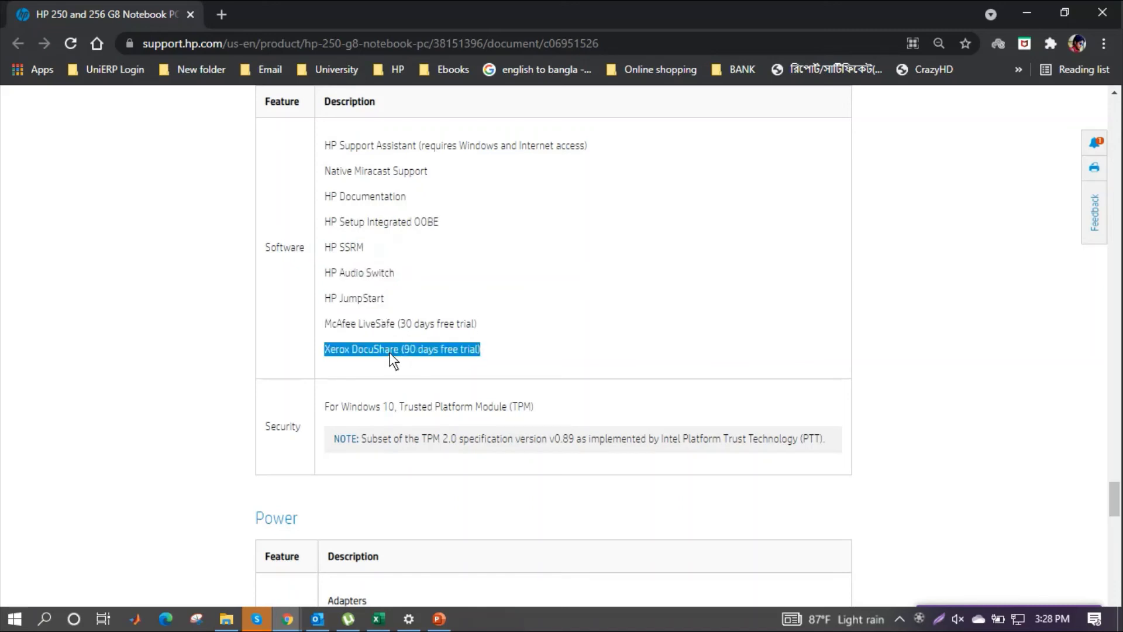
{"action": "triple_click", "coordinate": [295, 426]}
{"action": "triple_click", "coordinate": [373, 406]}
{"action": "left_click", "coordinate": [597, 405]}
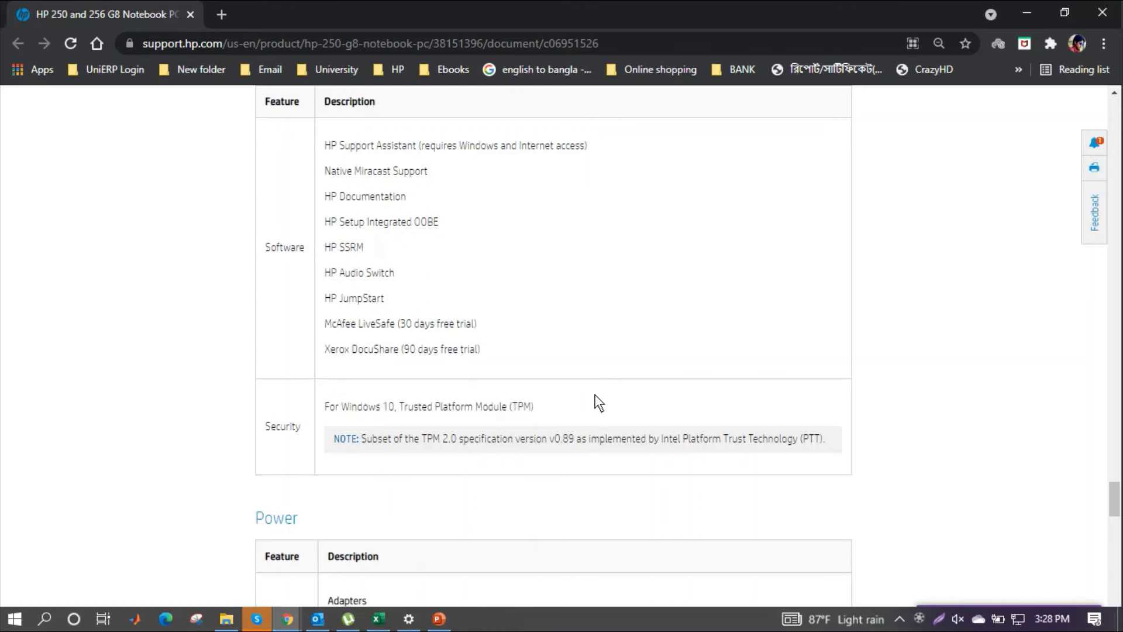
{"action": "scroll", "coordinate": [589, 395], "scroll_direction": "down", "scroll_amount": 4}
- Highlight the Power supply label and the HP Smart 65 W and 45 W adapter lines
{"action": "triple_click", "coordinate": [291, 369]}
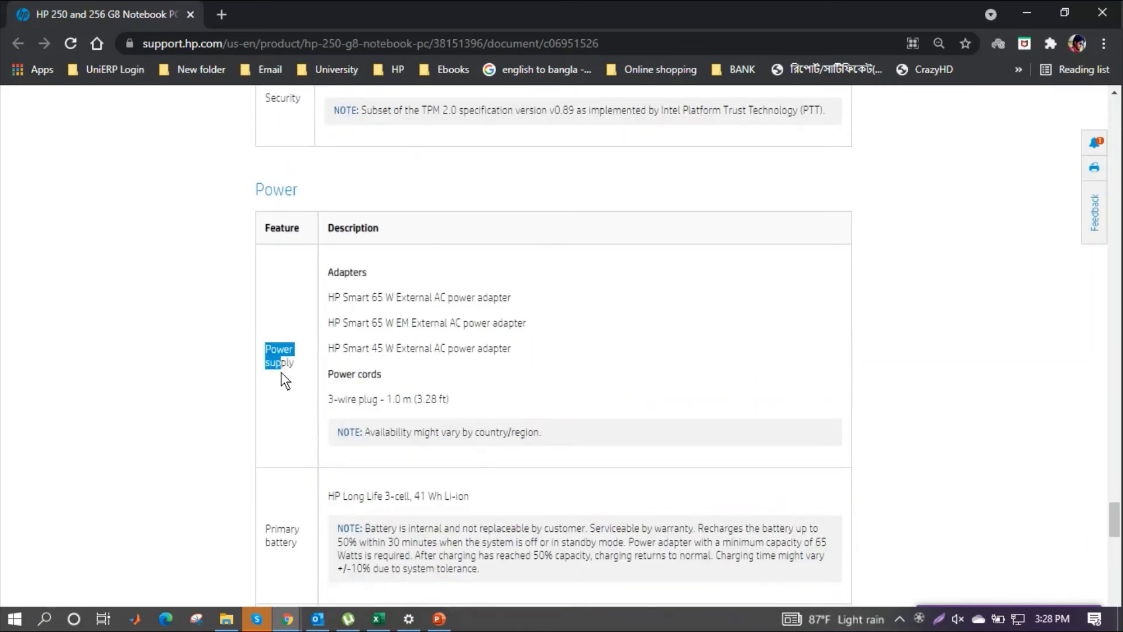
{"action": "triple_click", "coordinate": [333, 299]}
{"action": "triple_click", "coordinate": [346, 350]}
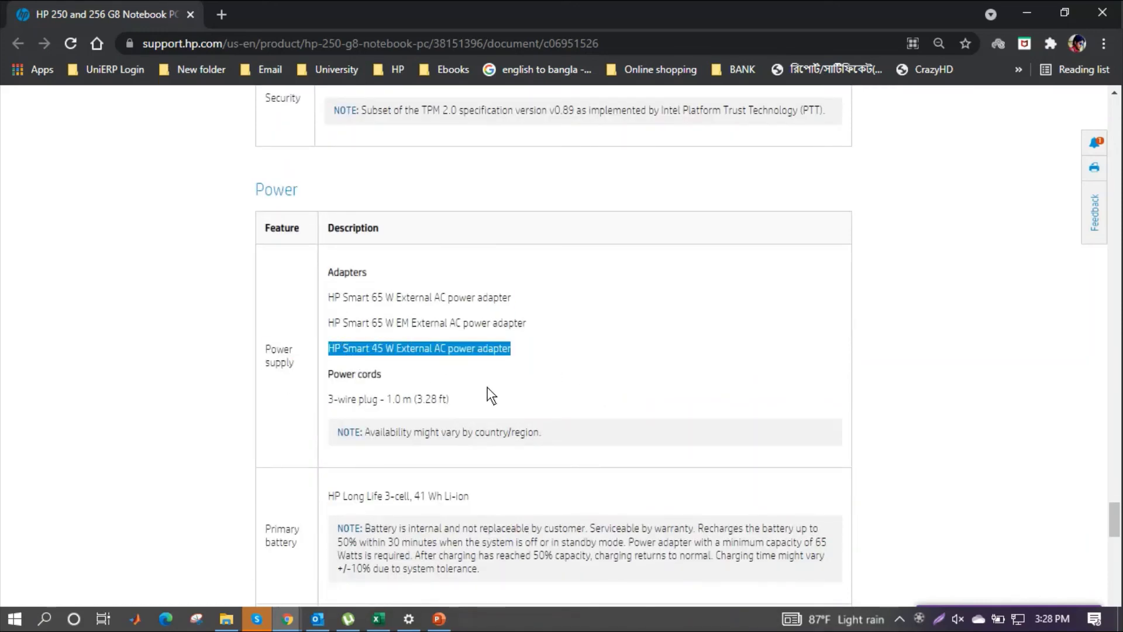
{"action": "scroll", "coordinate": [491, 395], "scroll_direction": "down", "scroll_amount": 1}
{"action": "left_click", "coordinate": [355, 321]}
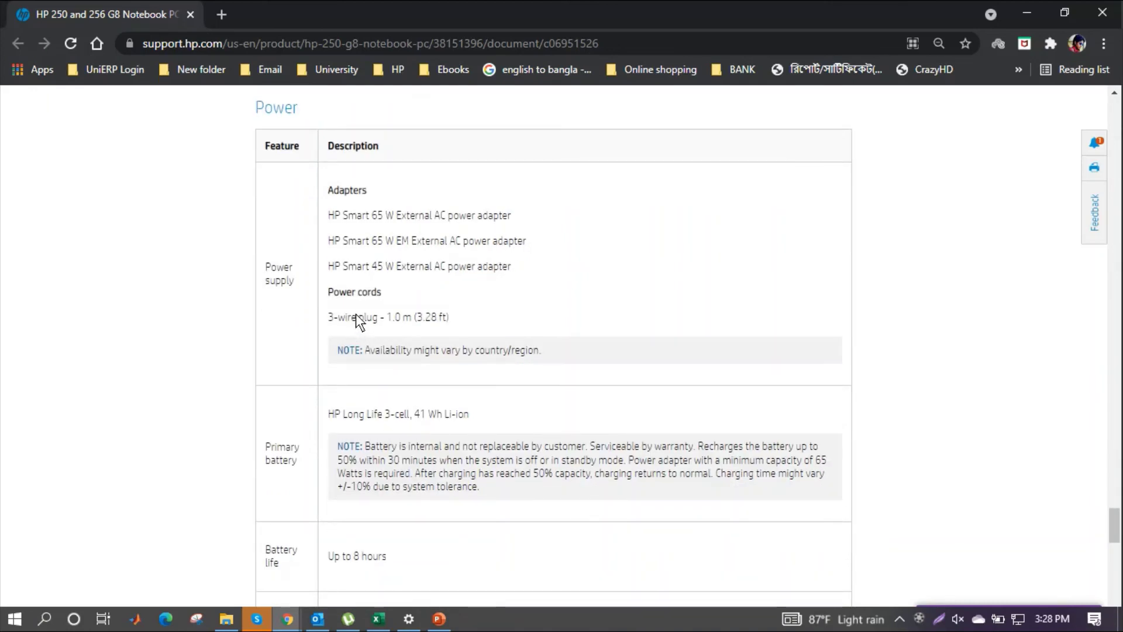
{"action": "scroll", "coordinate": [354, 237], "scroll_direction": "down", "scroll_amount": 1}
{"action": "scroll", "coordinate": [321, 291], "scroll_direction": "down", "scroll_amount": 1}
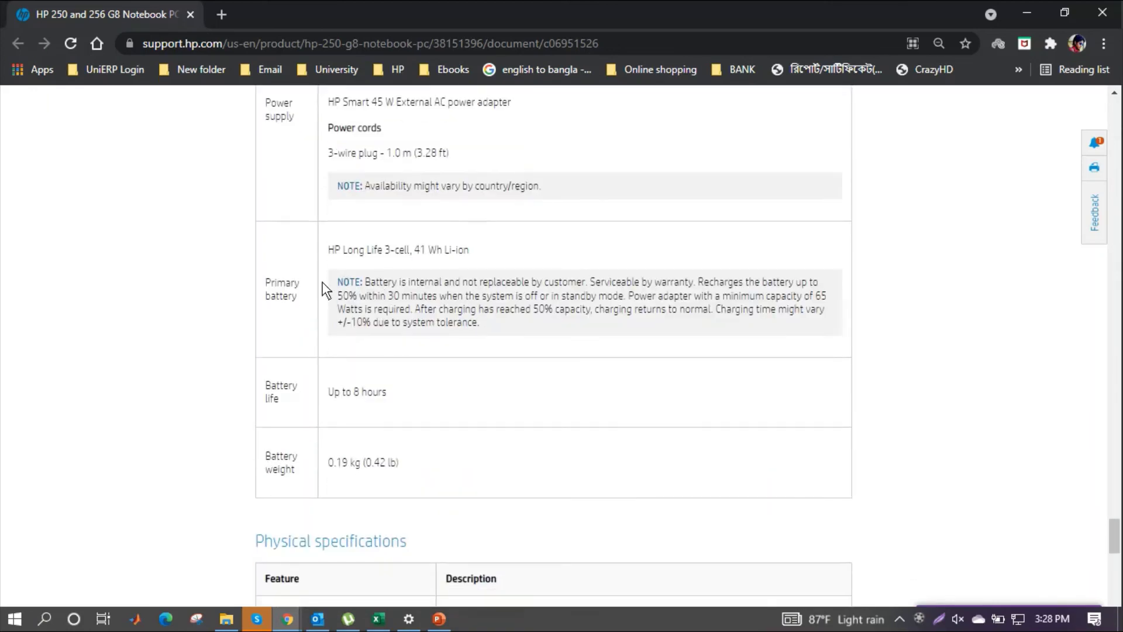
- Highlight the 41 Wh Li-ion battery, 'Up to 8 hours' life, and 0.19 kg (0.42 lb) battery weight
{"action": "triple_click", "coordinate": [360, 252]}
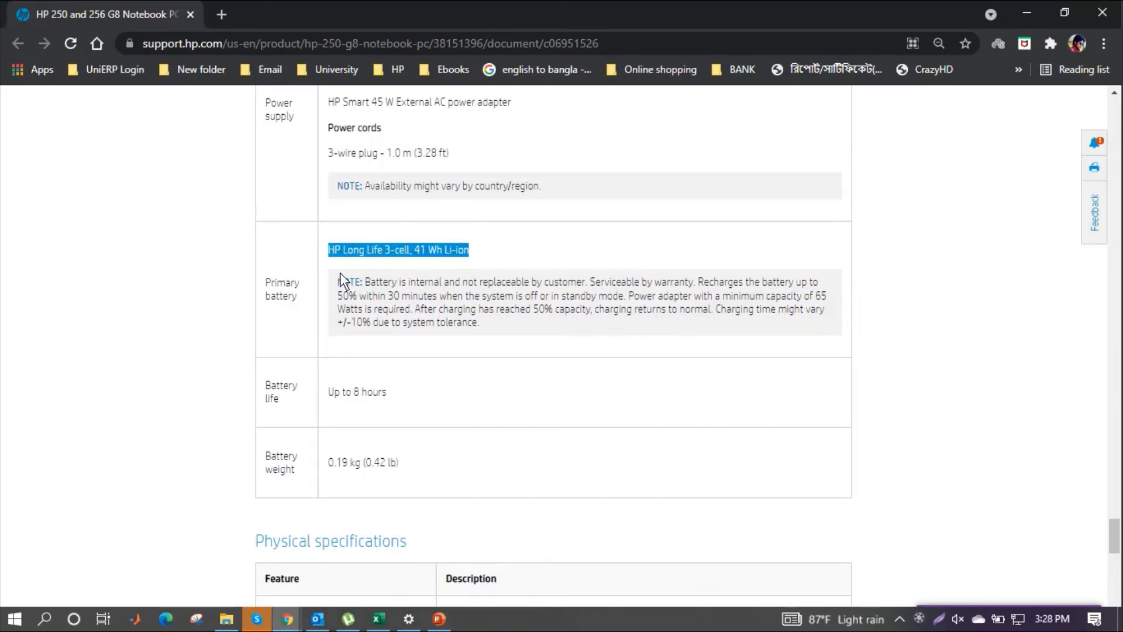
{"action": "scroll", "coordinate": [420, 356], "scroll_direction": "down", "scroll_amount": 1}
{"action": "left_click", "coordinate": [356, 306]}
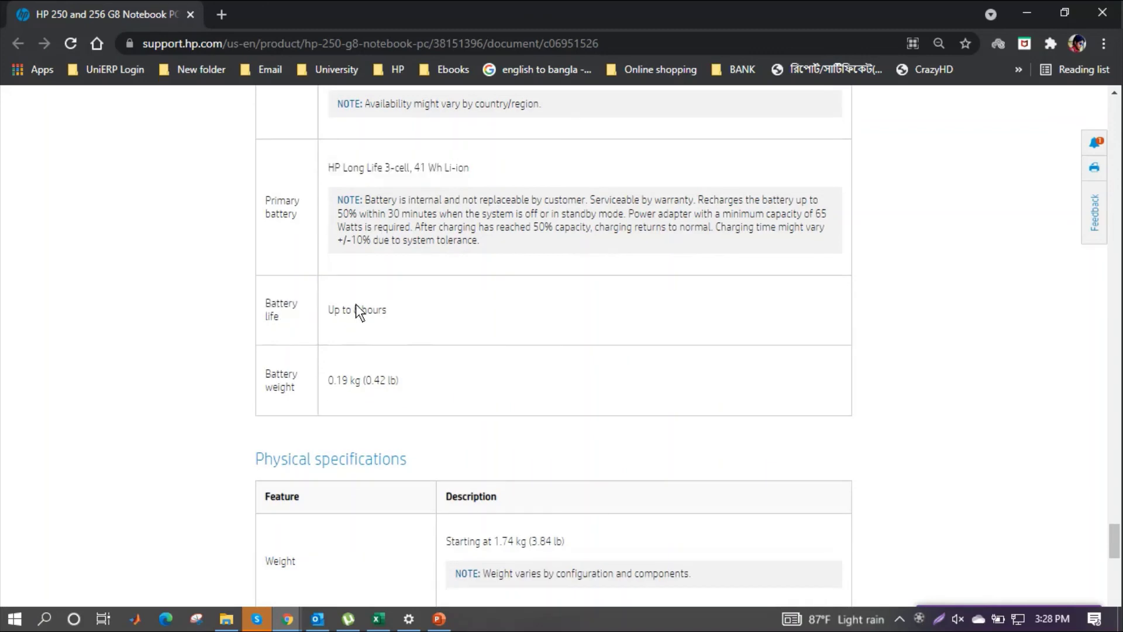
{"action": "triple_click", "coordinate": [356, 306]}
{"action": "left_click", "coordinate": [407, 309]}
{"action": "left_click_drag", "start_coordinate": [407, 309], "coordinate": [316, 319]}
{"action": "left_click_drag", "start_coordinate": [326, 381], "coordinate": [283, 385]}
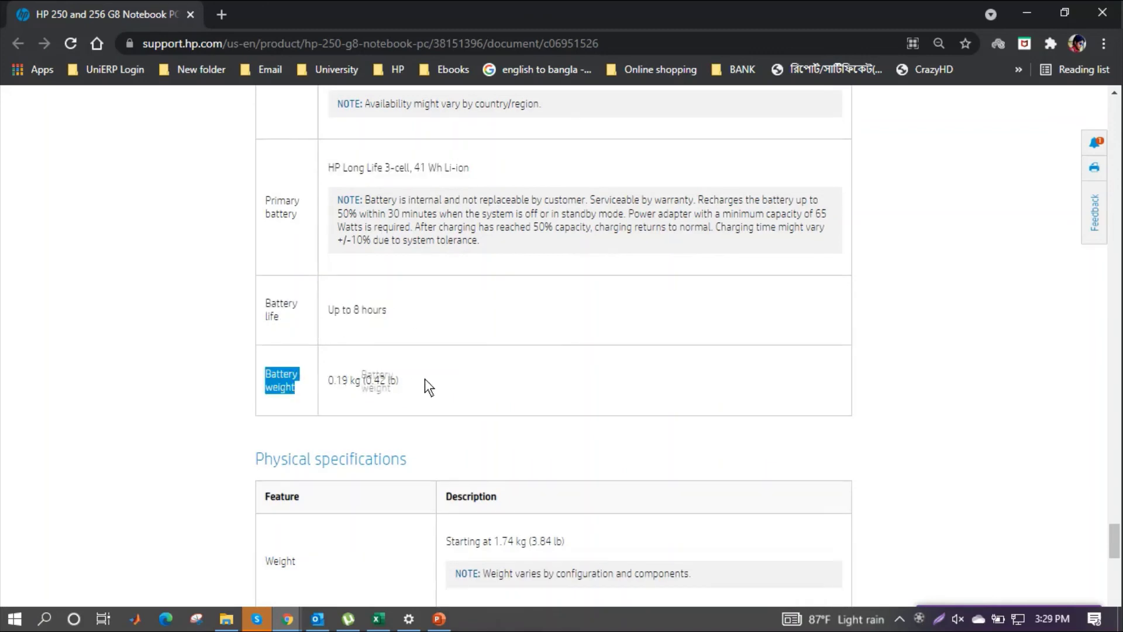
{"action": "triple_click", "coordinate": [370, 386]}
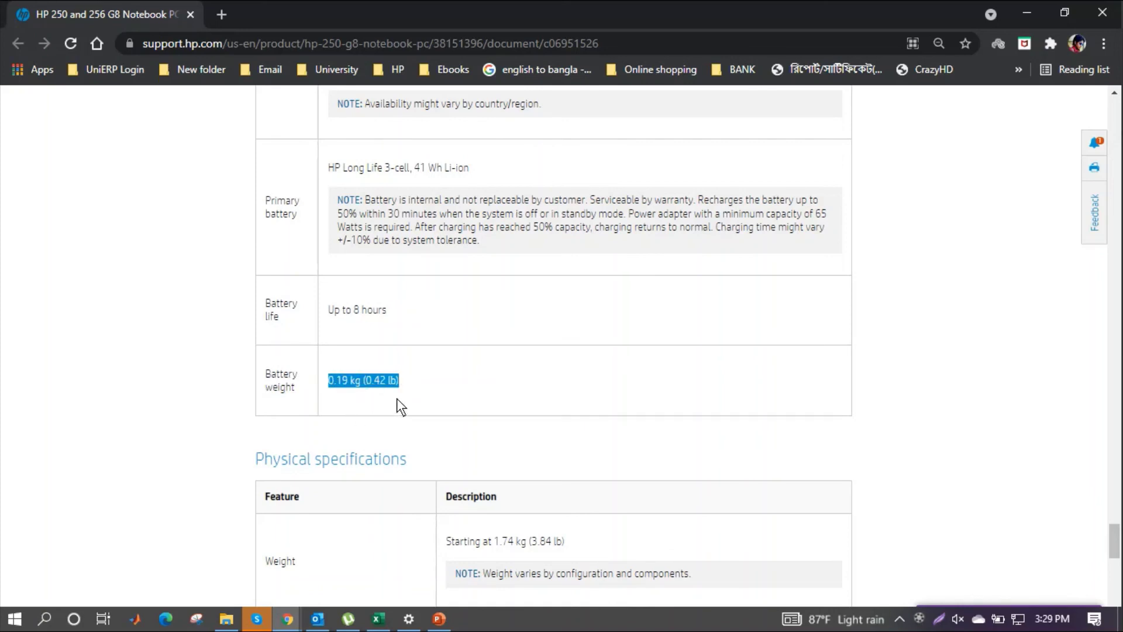
{"action": "scroll", "coordinate": [419, 397], "scroll_direction": "down", "scroll_amount": 1}
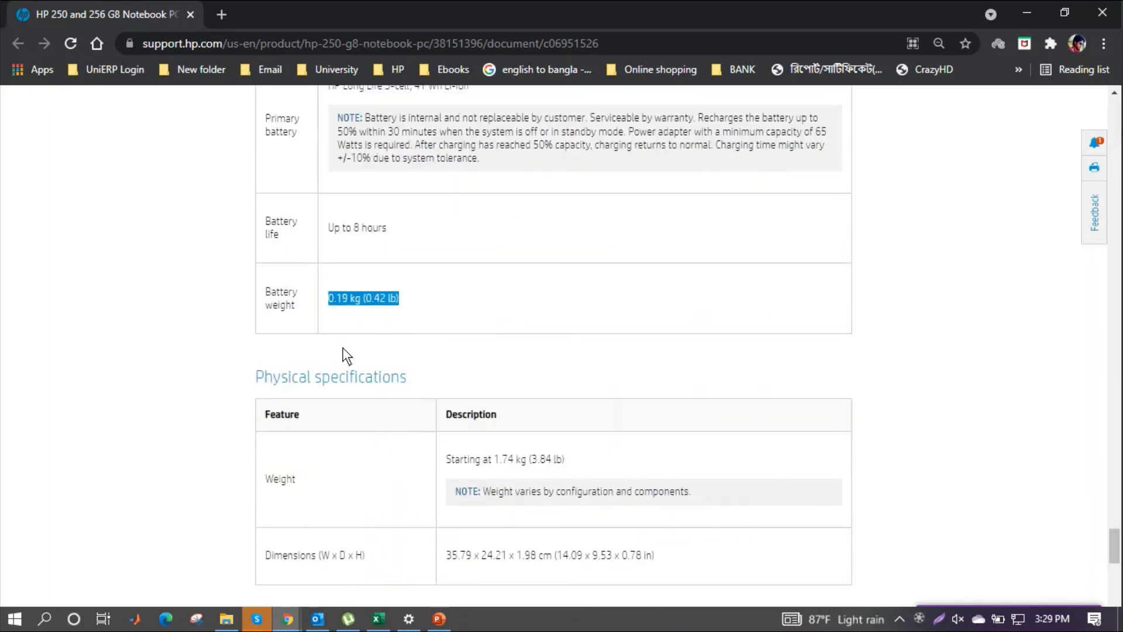
{"action": "scroll", "coordinate": [351, 343], "scroll_direction": "down", "scroll_amount": 1}
{"action": "scroll", "coordinate": [289, 326], "scroll_direction": "down", "scroll_amount": 1}
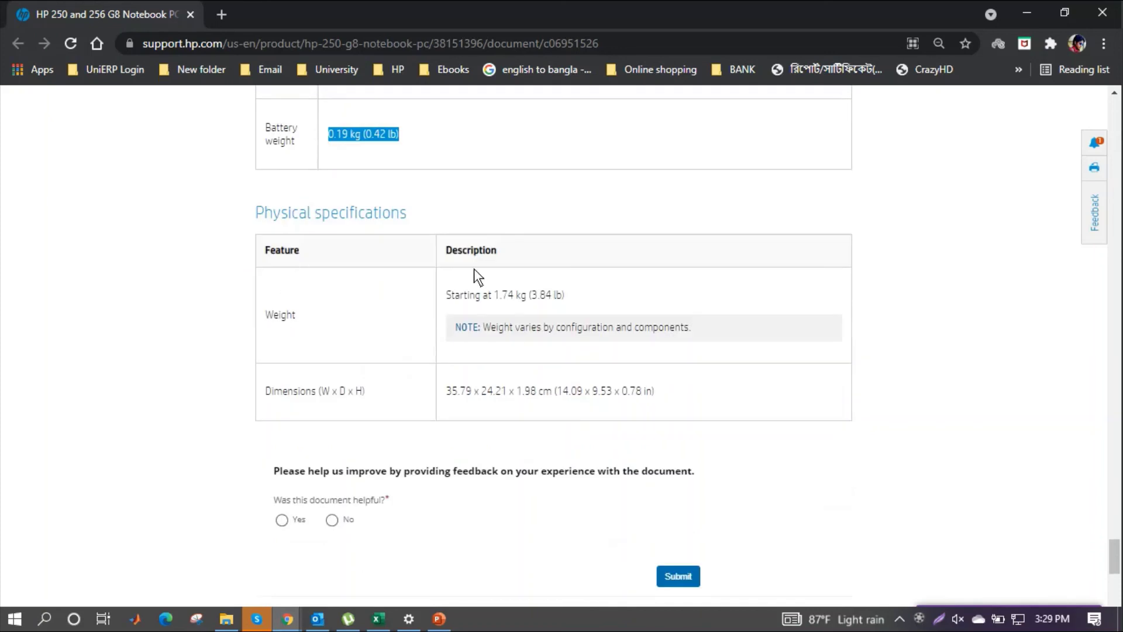
- Highlight the Weight label and its 'Starting at 1.74 kg (3.84 lb)' value
{"action": "double_click", "coordinate": [271, 316]}
{"action": "scroll", "coordinate": [371, 287], "scroll_direction": "up", "scroll_amount": 4}
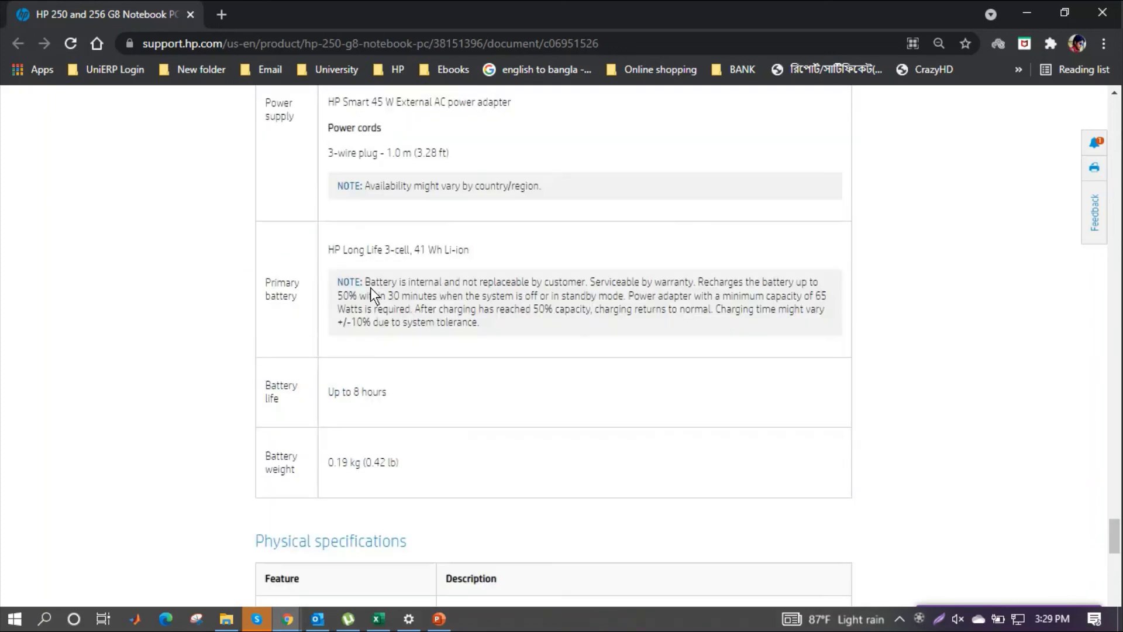
{"action": "scroll", "coordinate": [400, 342], "scroll_direction": "up", "scroll_amount": 1}
{"action": "scroll", "coordinate": [401, 346], "scroll_direction": "down", "scroll_amount": 2}
{"action": "scroll", "coordinate": [421, 369], "scroll_direction": "down", "scroll_amount": 1}
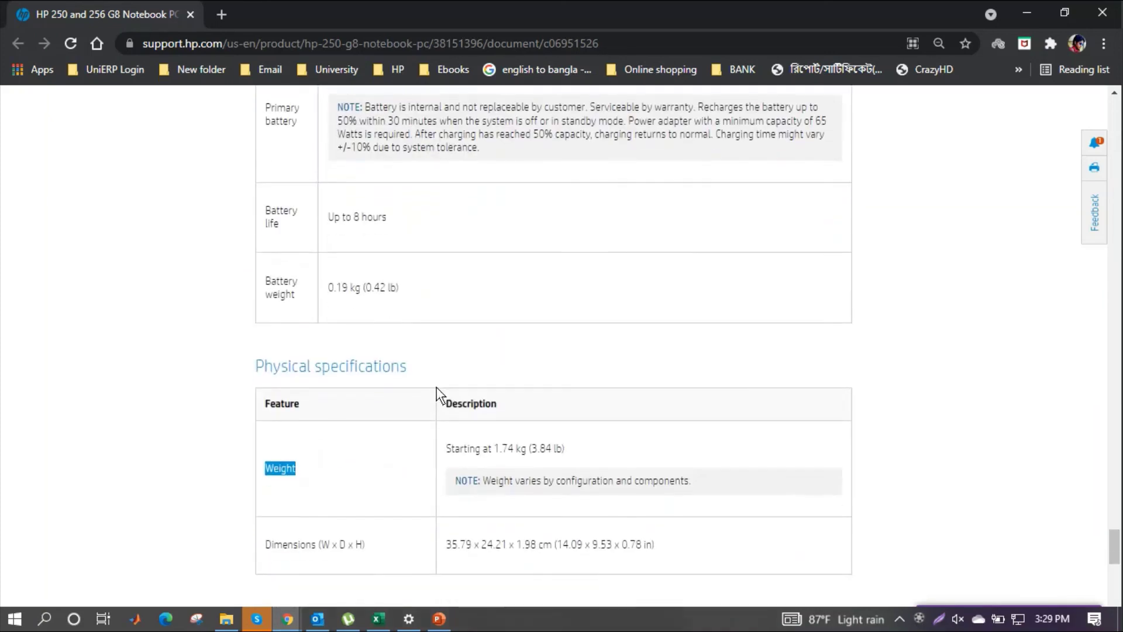
{"action": "scroll", "coordinate": [437, 351], "scroll_direction": "down", "scroll_amount": 2}
{"action": "left_click_drag", "start_coordinate": [446, 295], "coordinate": [551, 292]}
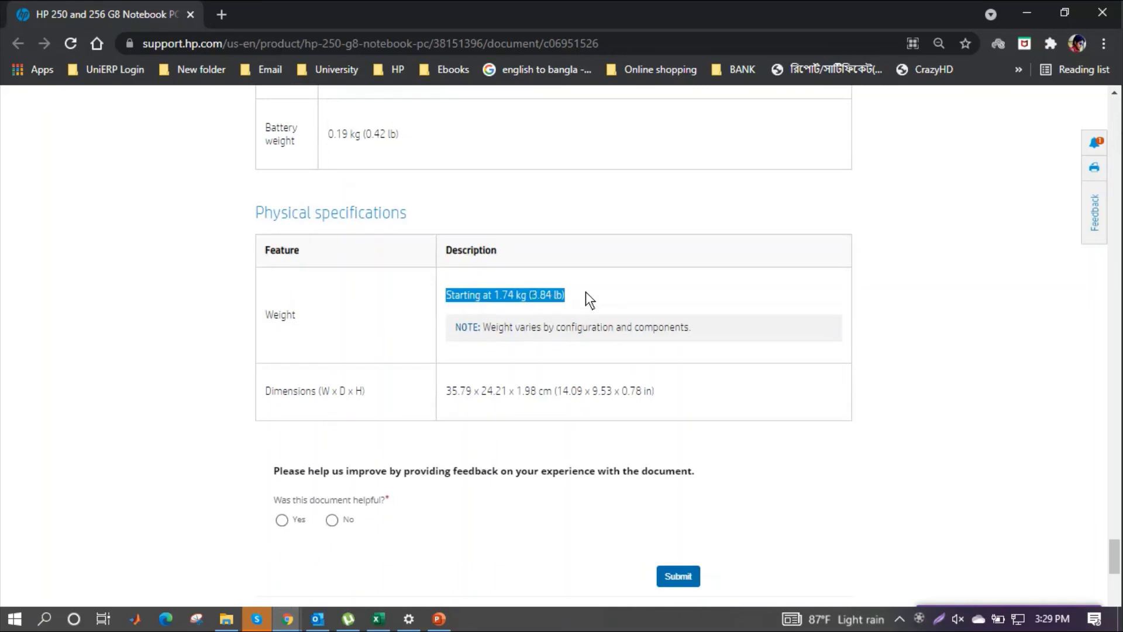